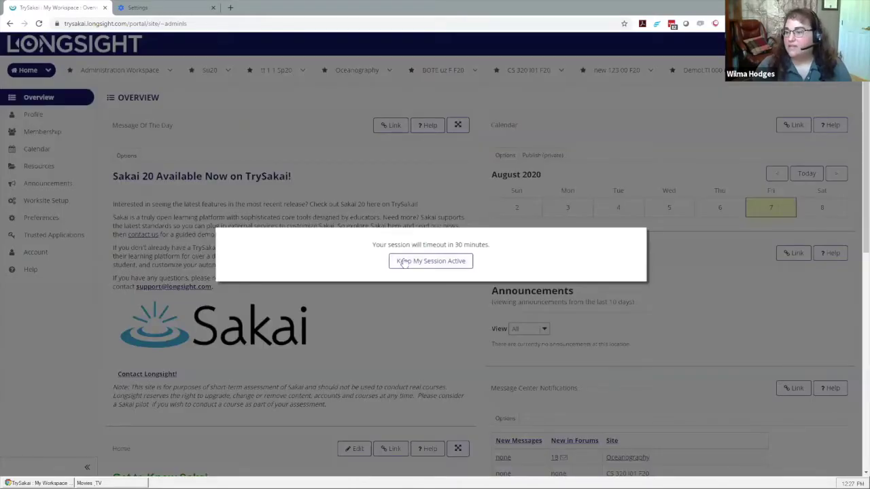
Keep the session alive and open External Tools in the Administration Workspace.
{"action": "left_click", "coordinate": [403, 263]}
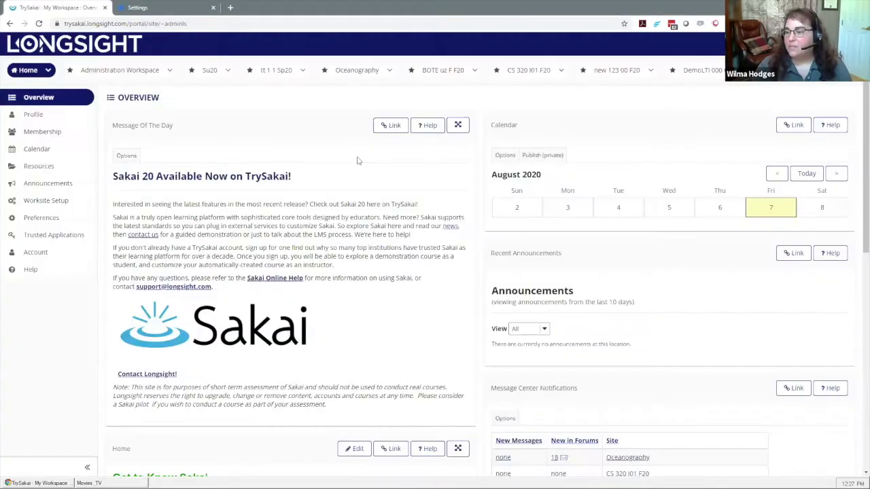
{"action": "left_click", "coordinate": [123, 71]}
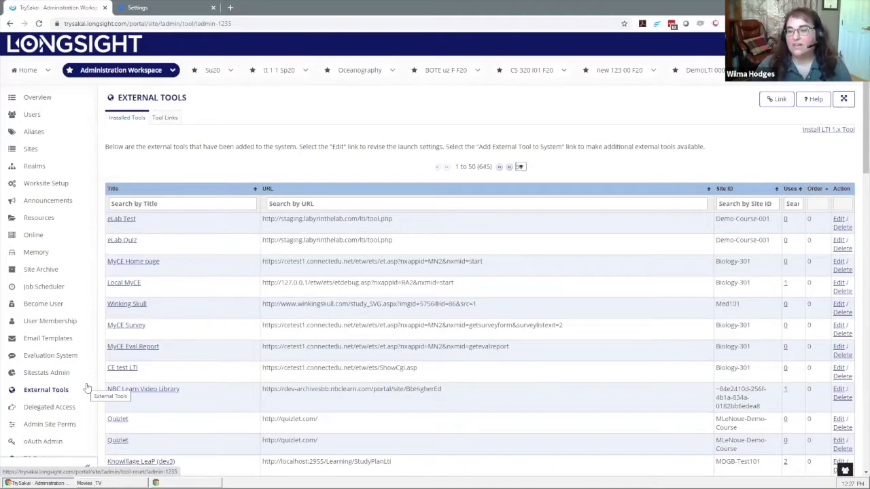
{"action": "left_click", "coordinate": [87, 388]}
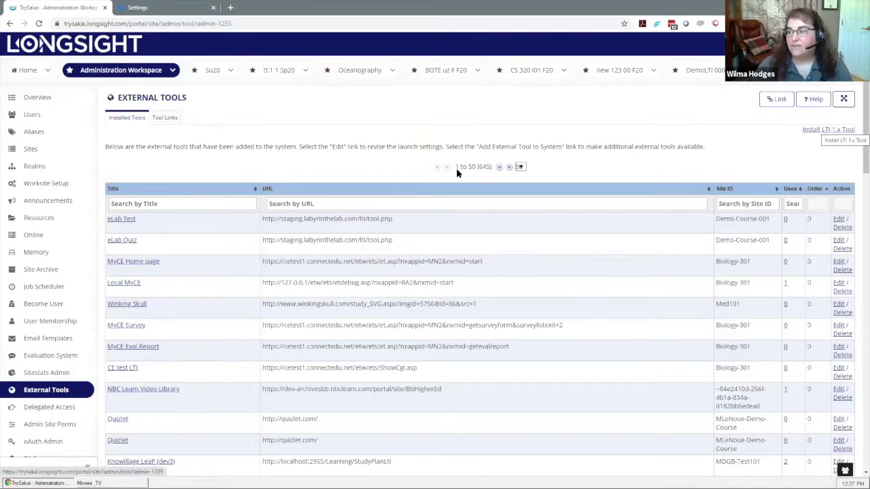
Filter the external tools by title 'hyp' and open the Hypothesis LTI tool's settings.
{"action": "left_click", "coordinate": [238, 204]}
{"action": "type", "text": "h"}
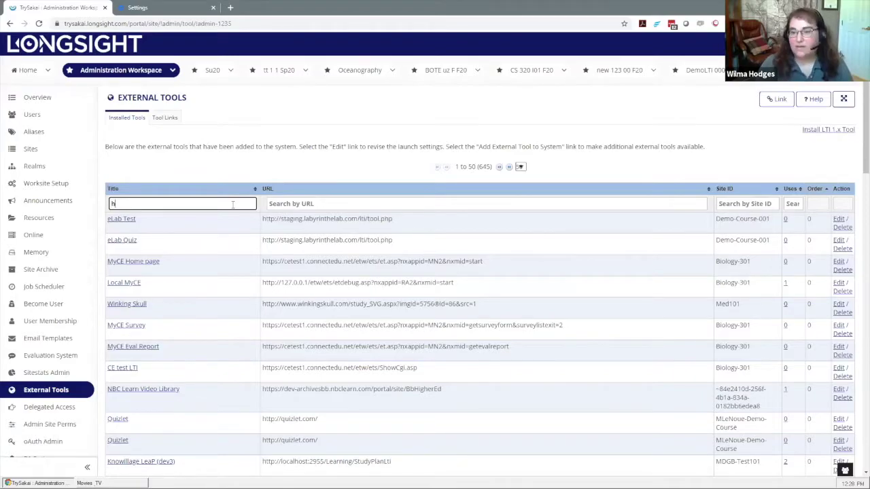
{"action": "type", "text": "y"}
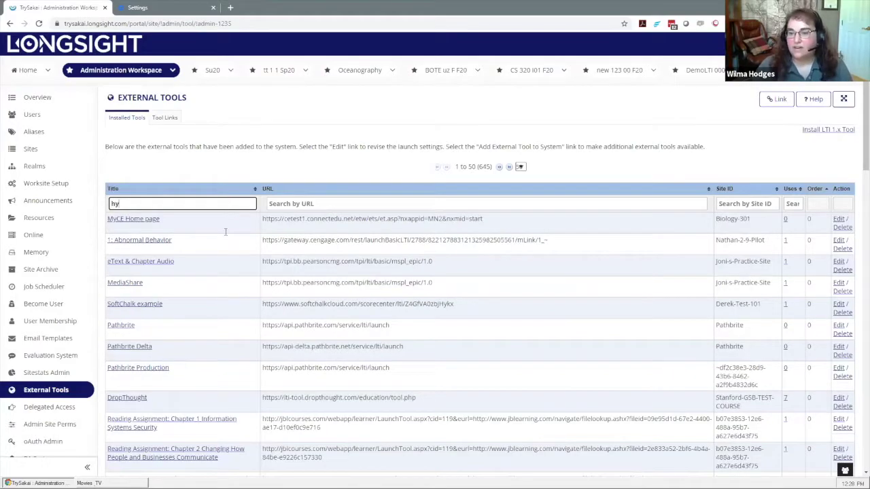
{"action": "type", "text": "p"}
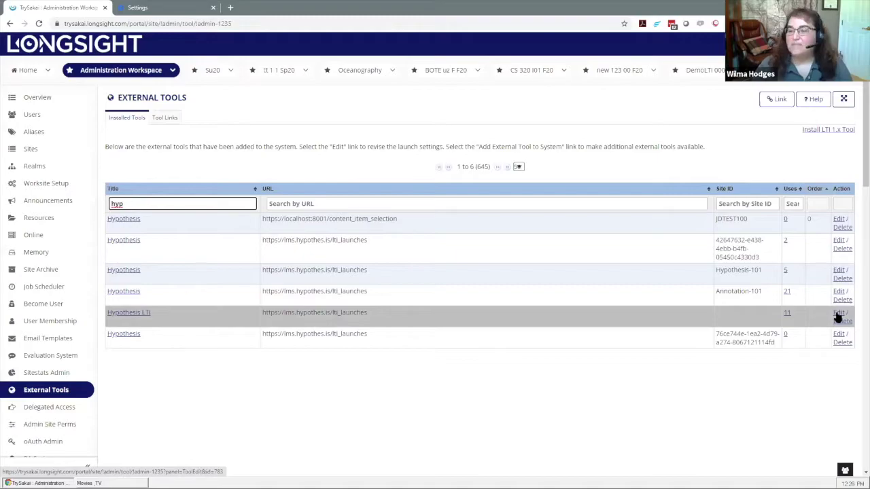
{"action": "left_click", "coordinate": [838, 314]}
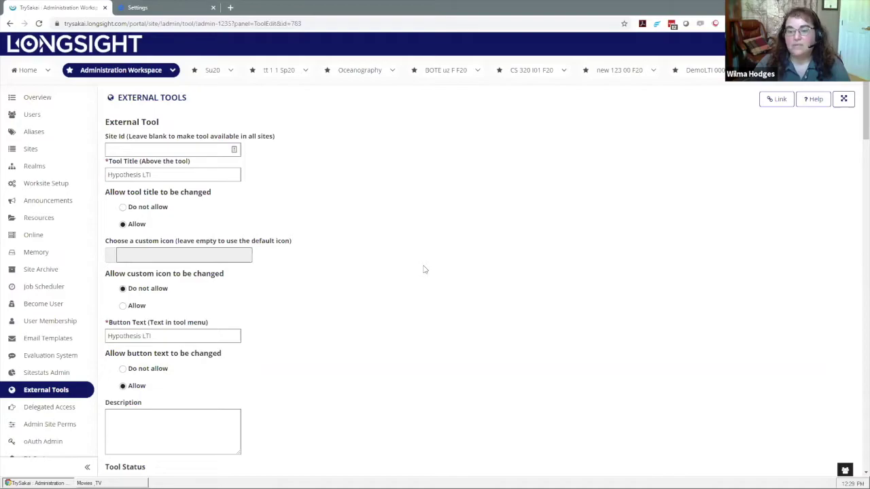
Scroll through the Hypothesis LTI form to review its Enabled, Stealthed status and launch URL.
{"action": "scroll", "coordinate": [317, 181], "scroll_direction": "down", "scroll_amount": 1}
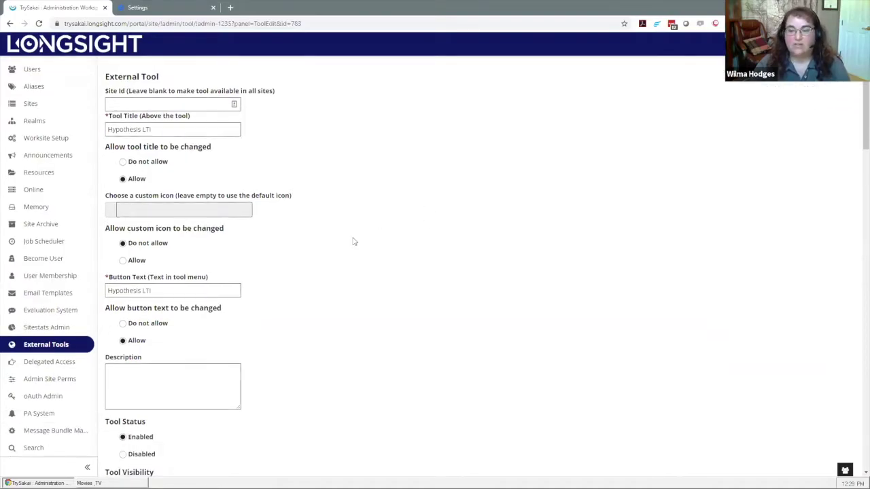
{"action": "scroll", "coordinate": [482, 309], "scroll_direction": "down", "scroll_amount": 2}
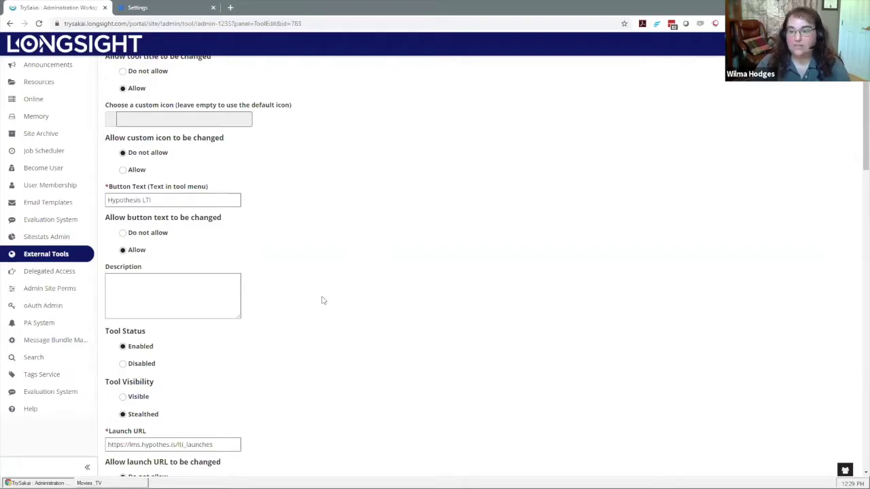
{"action": "scroll", "coordinate": [323, 300], "scroll_direction": "down", "scroll_amount": 3}
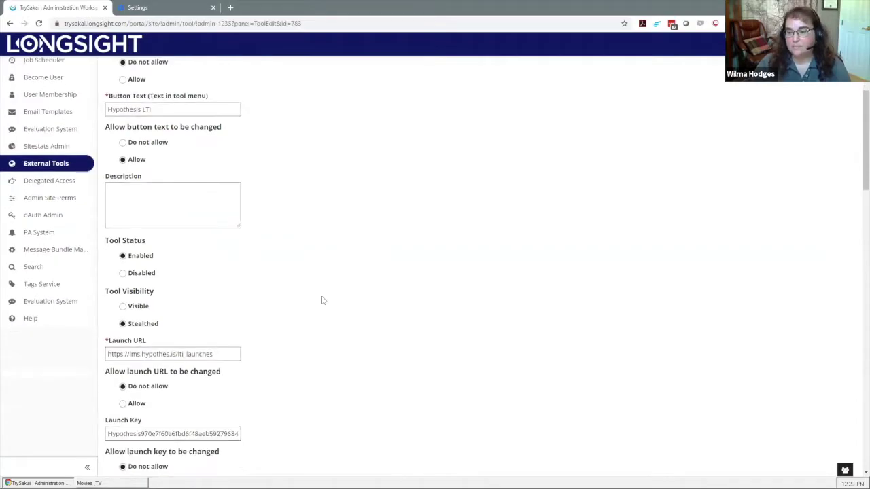
{"action": "scroll", "coordinate": [323, 301], "scroll_direction": "down", "scroll_amount": 2}
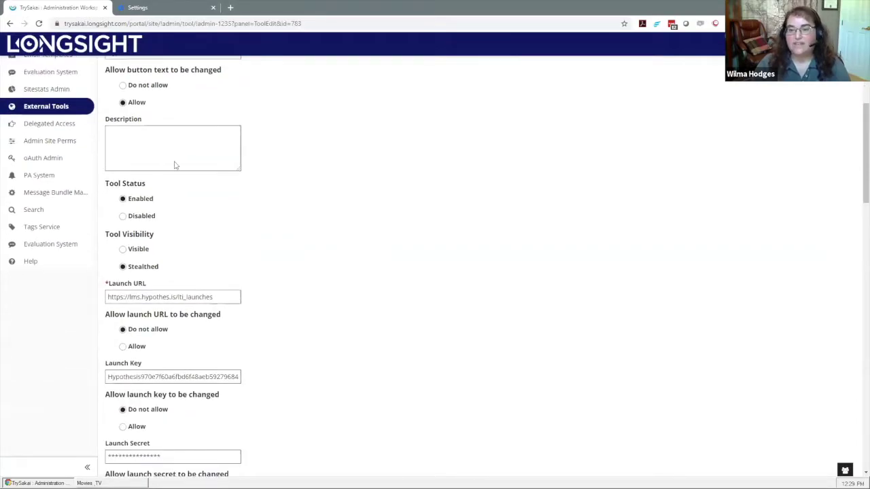
{"action": "scroll", "coordinate": [163, 168], "scroll_direction": "down", "scroll_amount": 1}
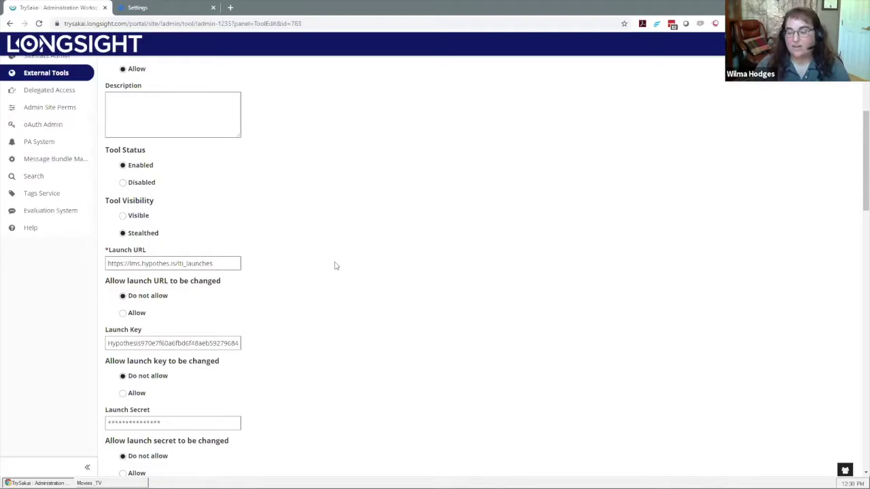
{"action": "scroll", "coordinate": [316, 221], "scroll_direction": "down", "scroll_amount": 3}
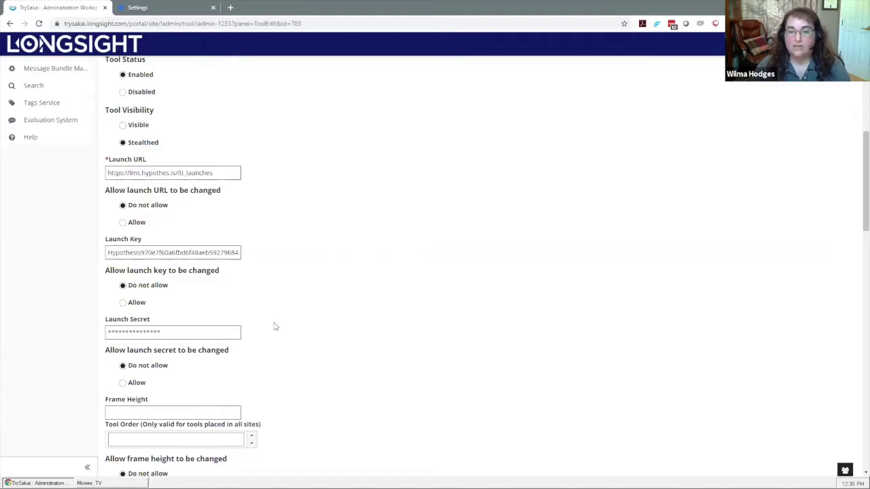
{"action": "scroll", "coordinate": [313, 319], "scroll_direction": "down", "scroll_amount": 1}
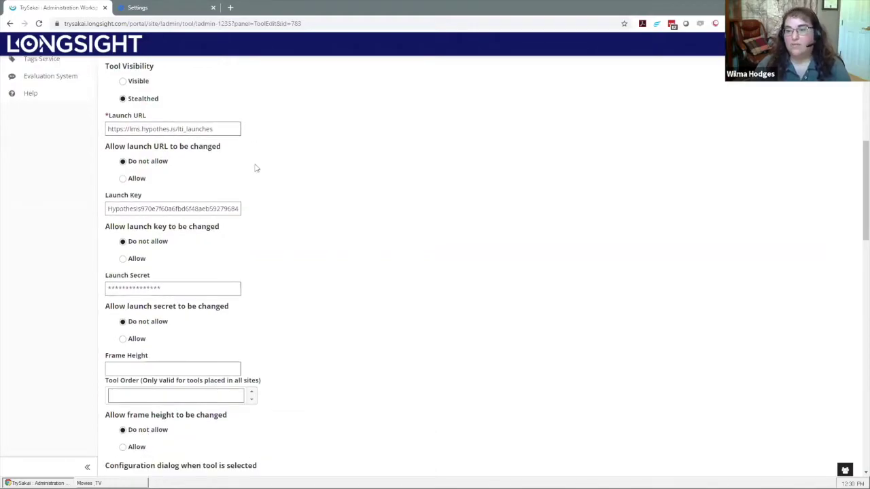
{"action": "scroll", "coordinate": [344, 231], "scroll_direction": "down", "scroll_amount": 1}
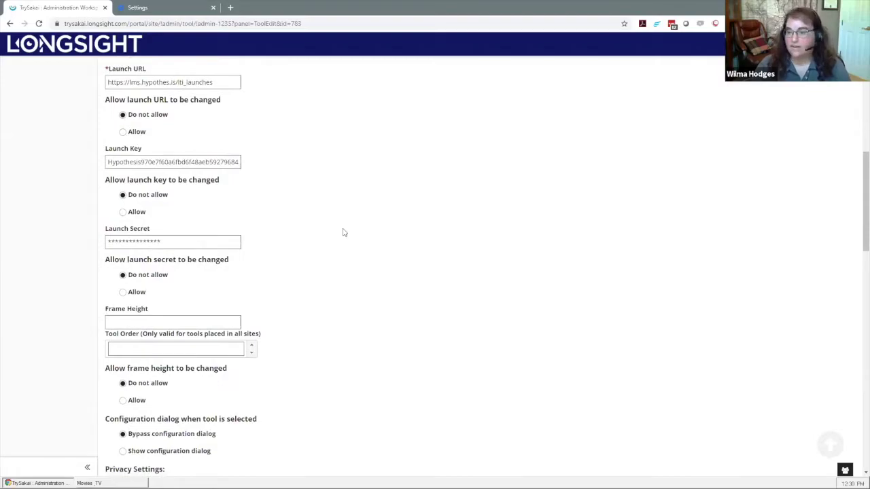
{"action": "scroll", "coordinate": [345, 232], "scroll_direction": "down", "scroll_amount": 2}
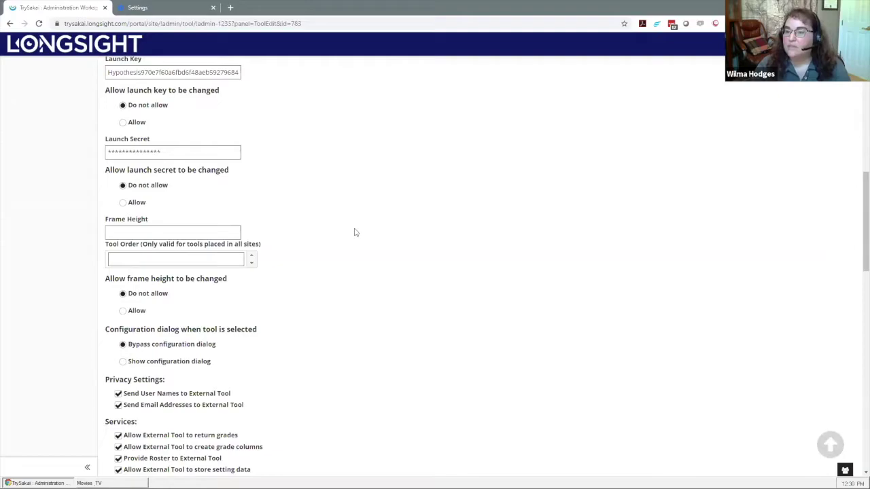
{"action": "scroll", "coordinate": [354, 233], "scroll_direction": "down", "scroll_amount": 1}
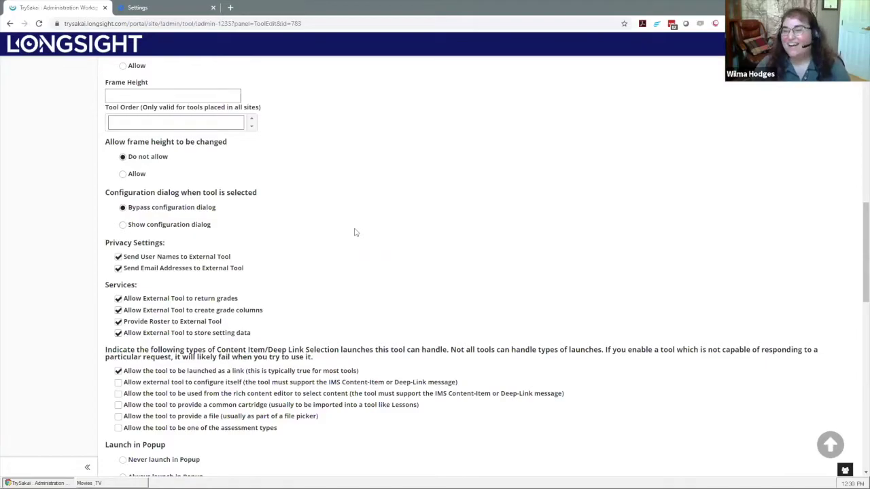
{"action": "scroll", "coordinate": [354, 233], "scroll_direction": "down", "scroll_amount": 1}
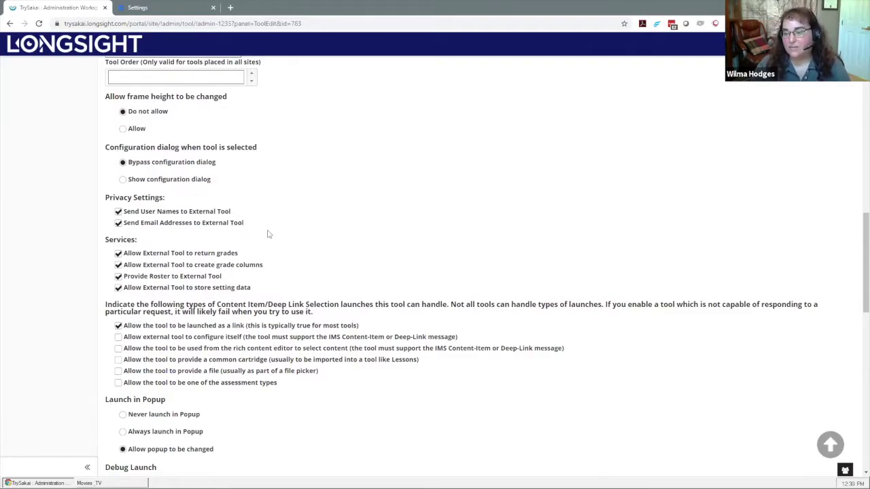
{"action": "scroll", "coordinate": [268, 234], "scroll_direction": "down", "scroll_amount": 2}
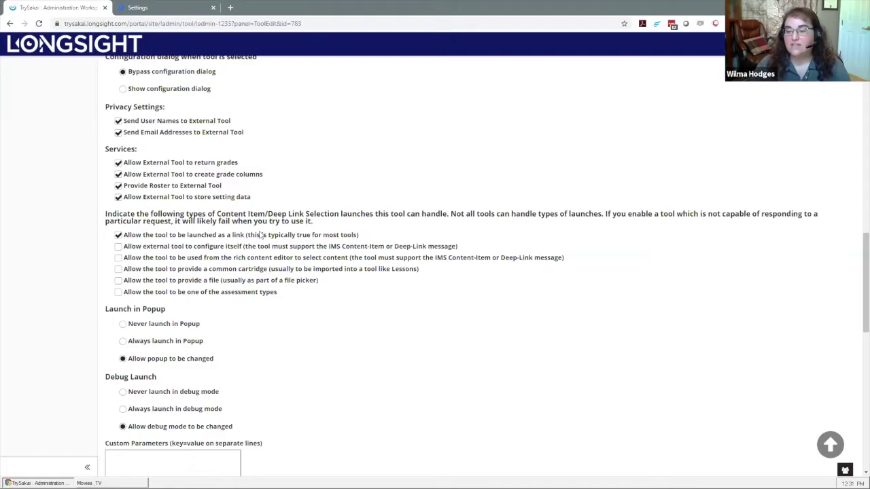
{"action": "scroll", "coordinate": [127, 257], "scroll_direction": "down", "scroll_amount": 1}
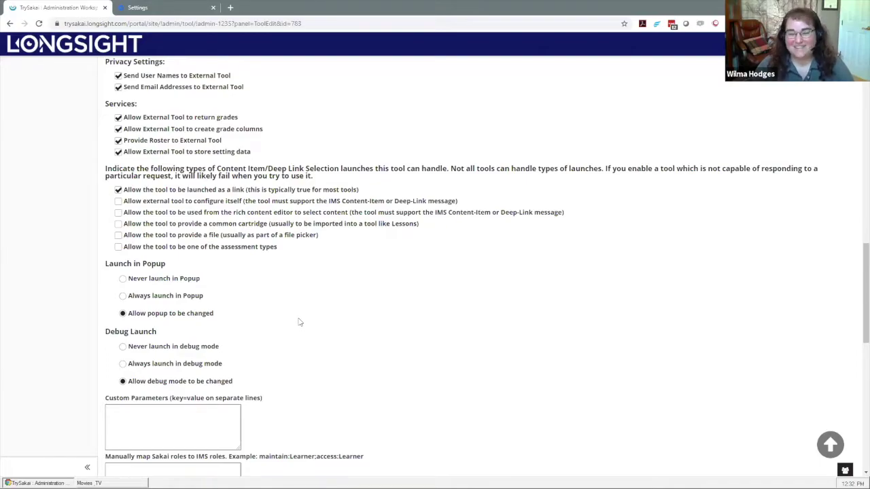
Review the tool's LTI 1.3 and LTI 1.1 settings to the bottom, then cancel without saving.
{"action": "scroll", "coordinate": [299, 322], "scroll_direction": "down", "scroll_amount": 1}
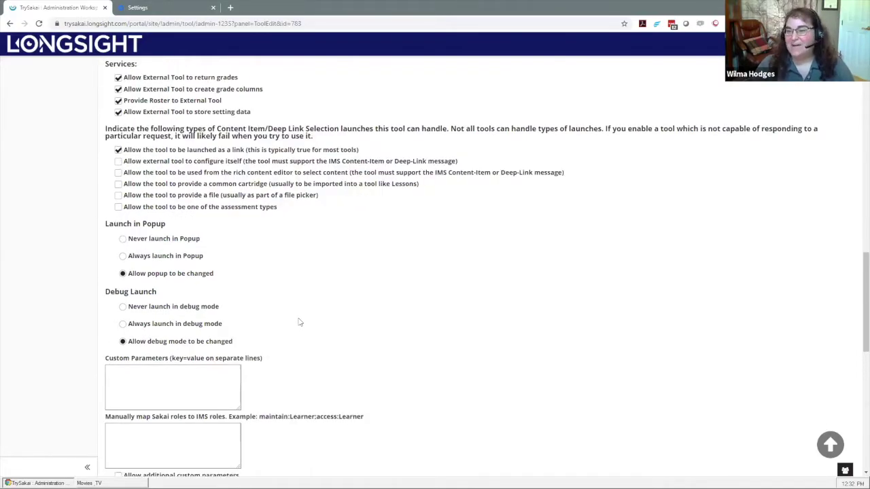
{"action": "scroll", "coordinate": [197, 168], "scroll_direction": "down", "scroll_amount": 1}
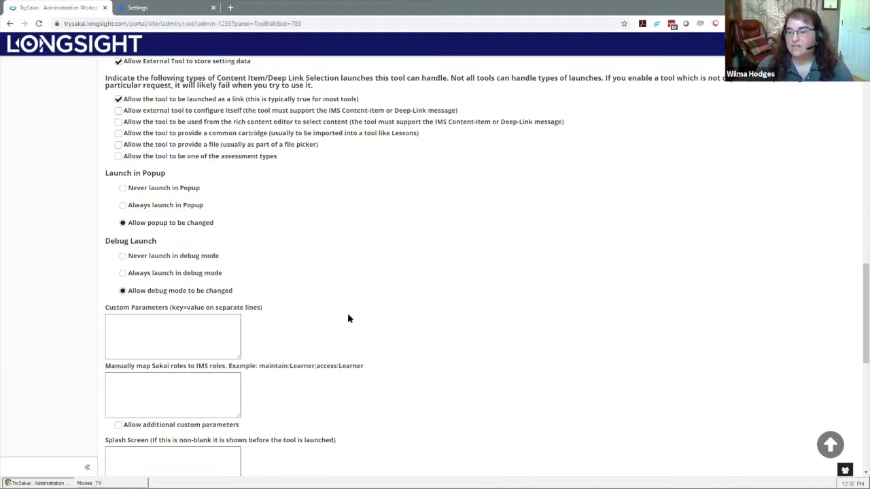
{"action": "scroll", "coordinate": [406, 328], "scroll_direction": "down", "scroll_amount": 1}
{"action": "scroll", "coordinate": [406, 328], "scroll_direction": "down", "scroll_amount": 1}
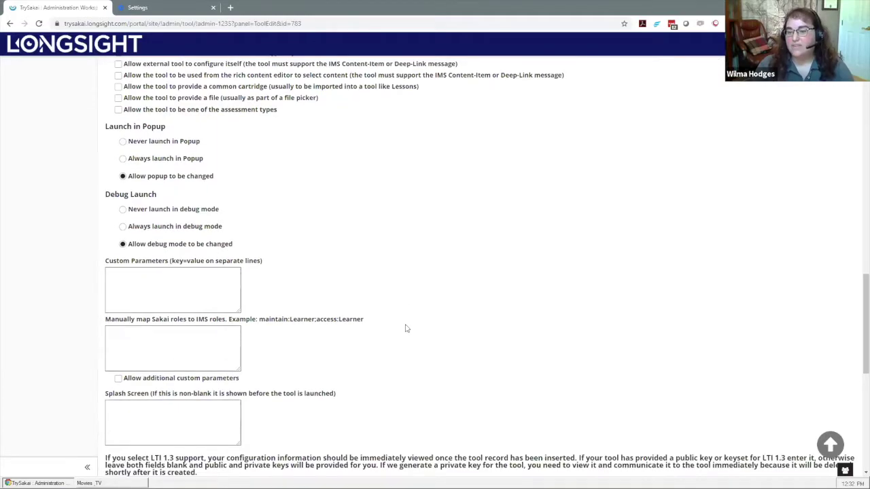
{"action": "scroll", "coordinate": [496, 338], "scroll_direction": "down", "scroll_amount": 2}
{"action": "scroll", "coordinate": [342, 270], "scroll_direction": "down", "scroll_amount": 4}
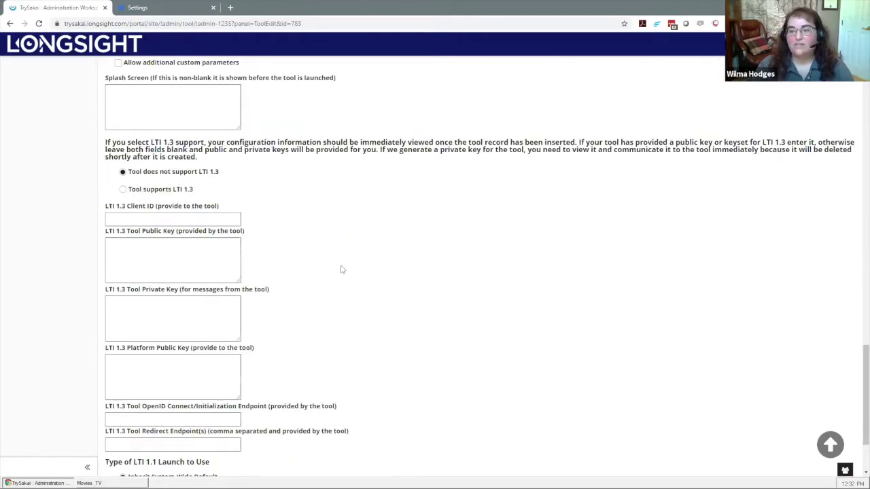
{"action": "scroll", "coordinate": [363, 282], "scroll_direction": "down", "scroll_amount": 3}
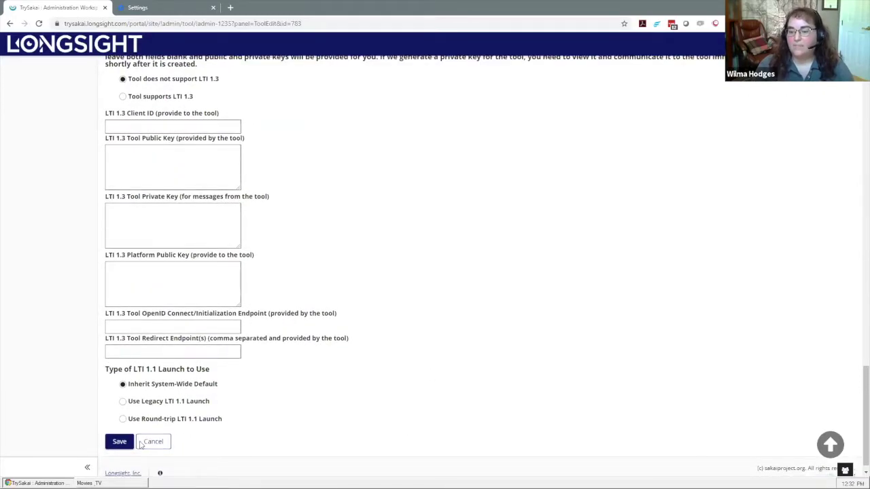
{"action": "scroll", "coordinate": [163, 439], "scroll_direction": "down", "scroll_amount": 1}
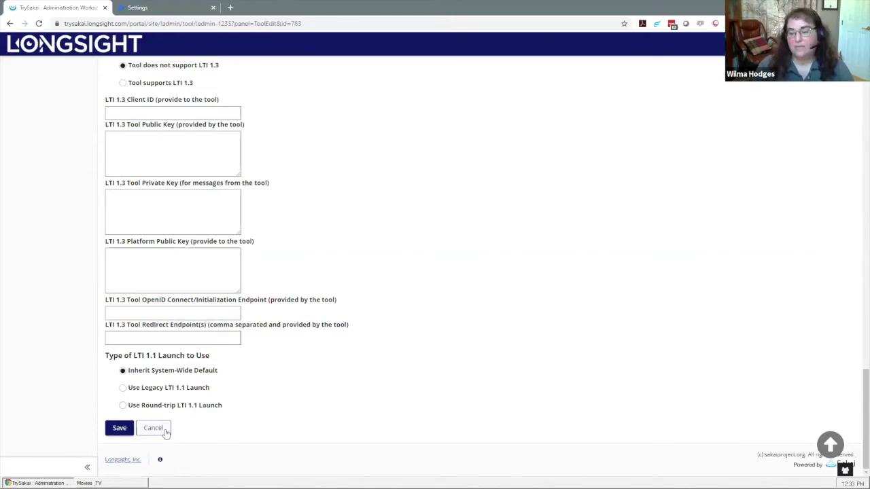
{"action": "left_click", "coordinate": [165, 430]}
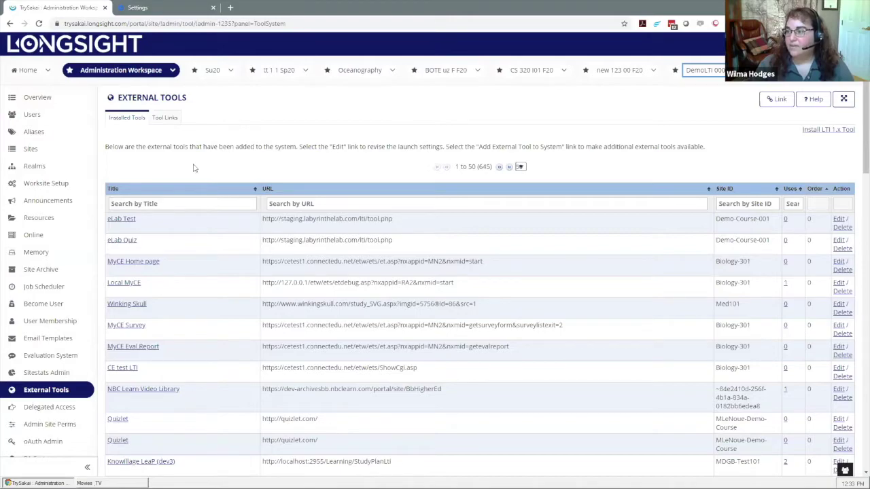
Filter external tools by 'hy', open a Hypothesis tool and set its visibility to Visible.
{"action": "left_click", "coordinate": [154, 200]}
{"action": "type", "text": "h"}
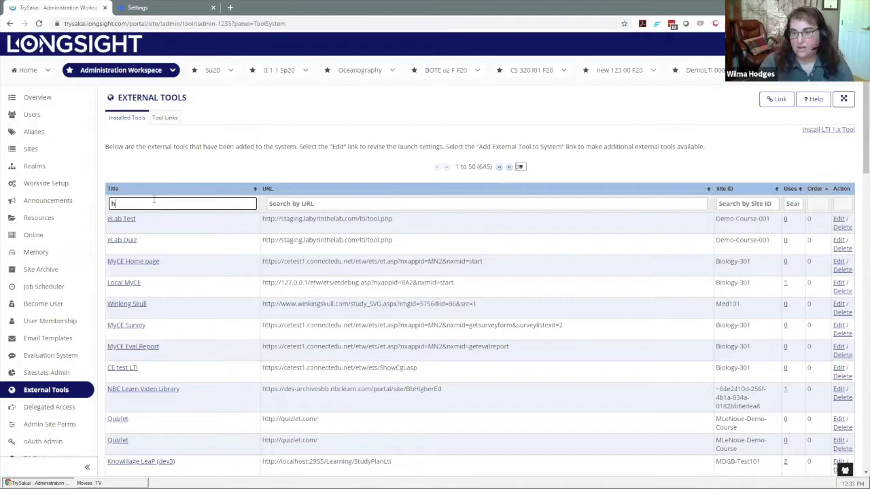
{"action": "type", "text": "y"}
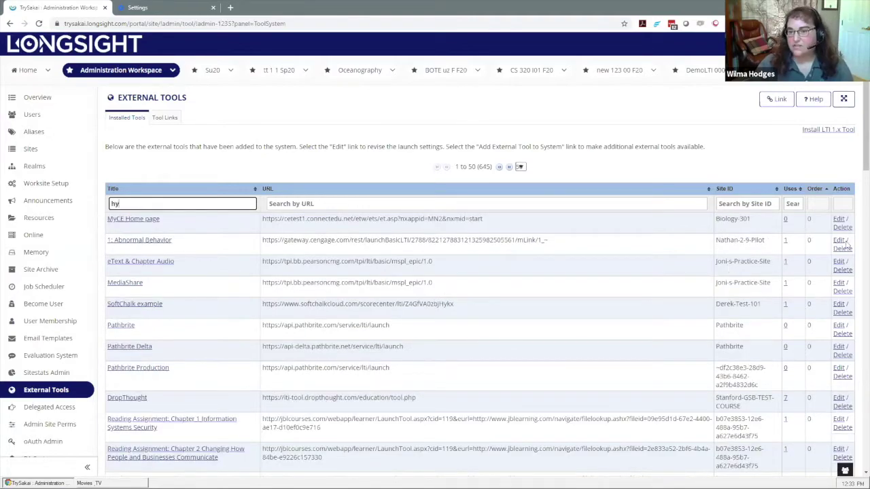
{"action": "scroll", "coordinate": [841, 252], "scroll_direction": "down", "scroll_amount": 4}
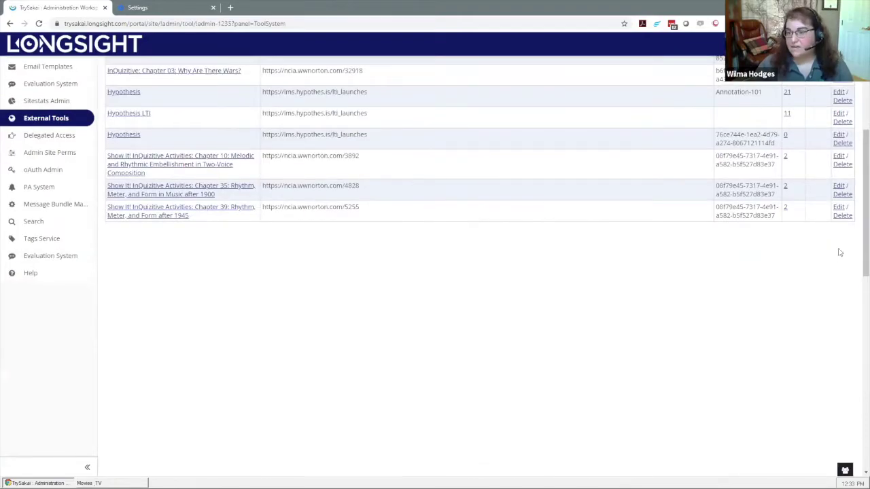
{"action": "scroll", "coordinate": [240, 409], "scroll_direction": "up", "scroll_amount": 2}
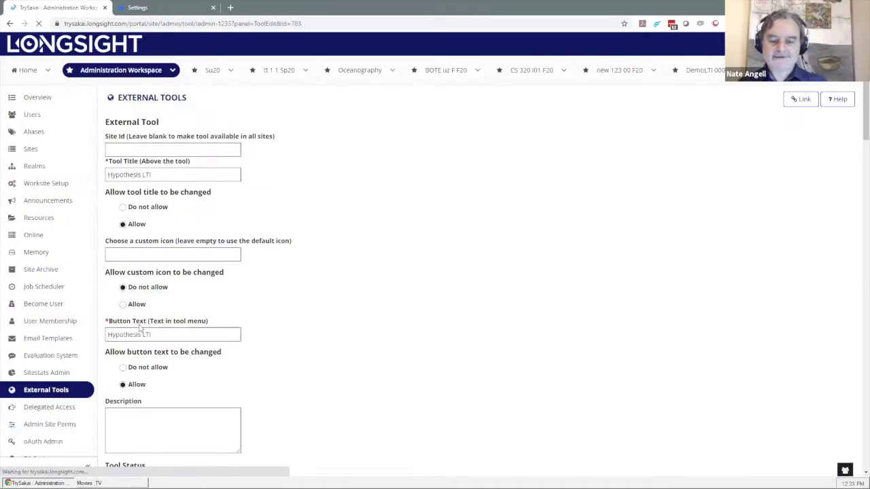
{"action": "scroll", "coordinate": [303, 338], "scroll_direction": "down", "scroll_amount": 3}
{"action": "key", "text": "Up"}
{"action": "scroll", "coordinate": [346, 343], "scroll_direction": "down", "scroll_amount": 2}
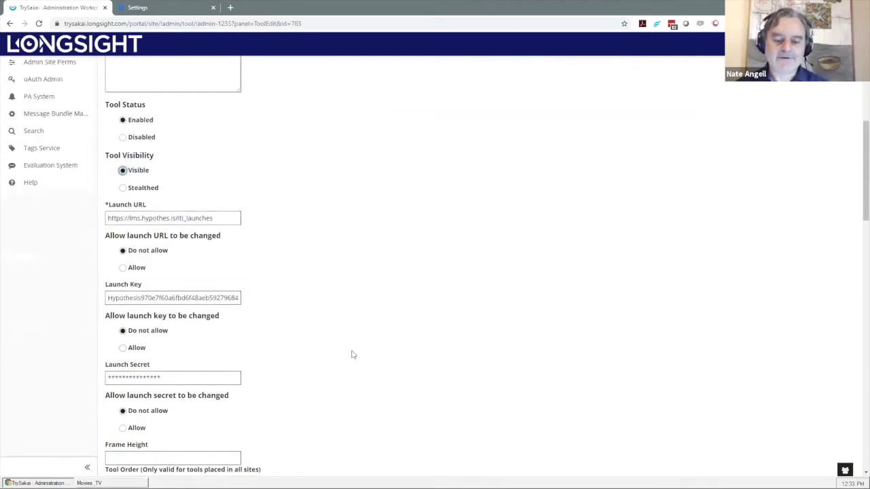
Save the Hypothesis tool form with its Visible setting.
{"action": "scroll", "coordinate": [352, 354], "scroll_direction": "down", "scroll_amount": 3}
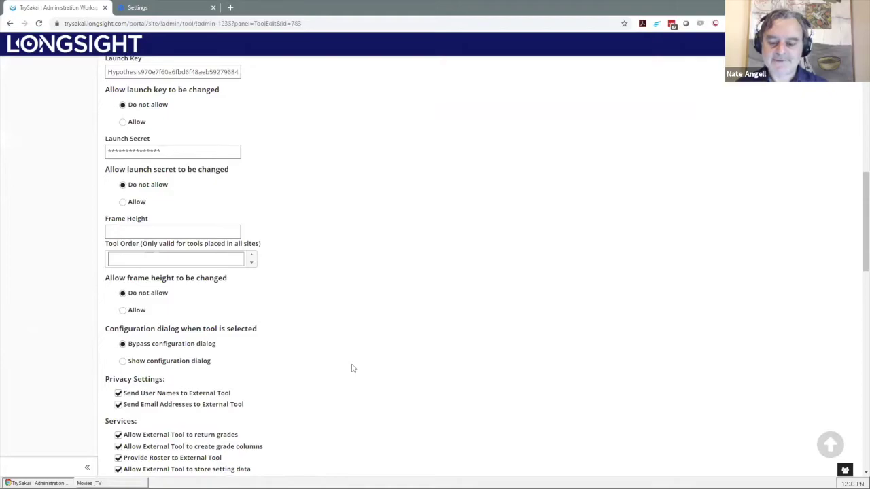
{"action": "scroll", "coordinate": [352, 369], "scroll_direction": "down", "scroll_amount": 3}
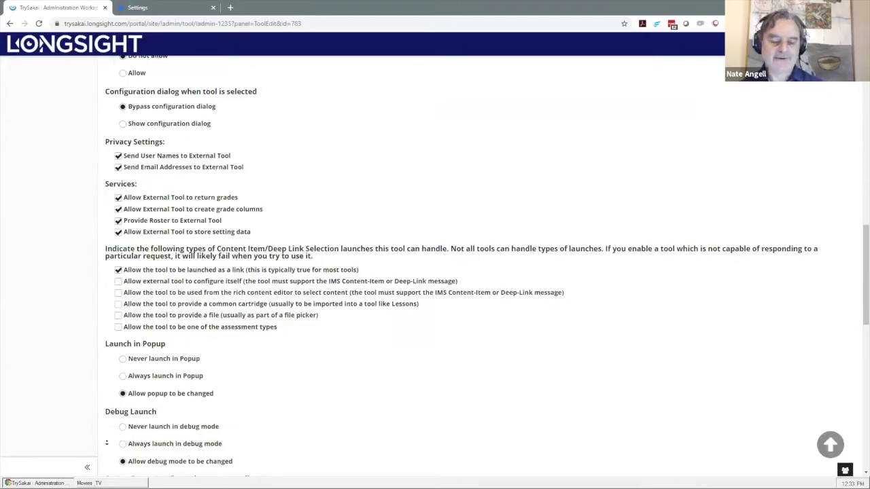
{"action": "scroll", "coordinate": [109, 442], "scroll_direction": "down", "scroll_amount": 10}
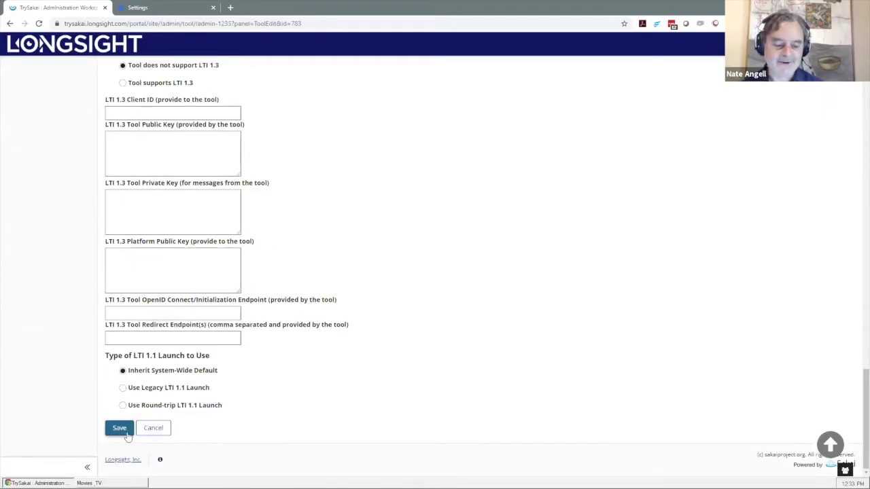
{"action": "key", "text": "Return"}
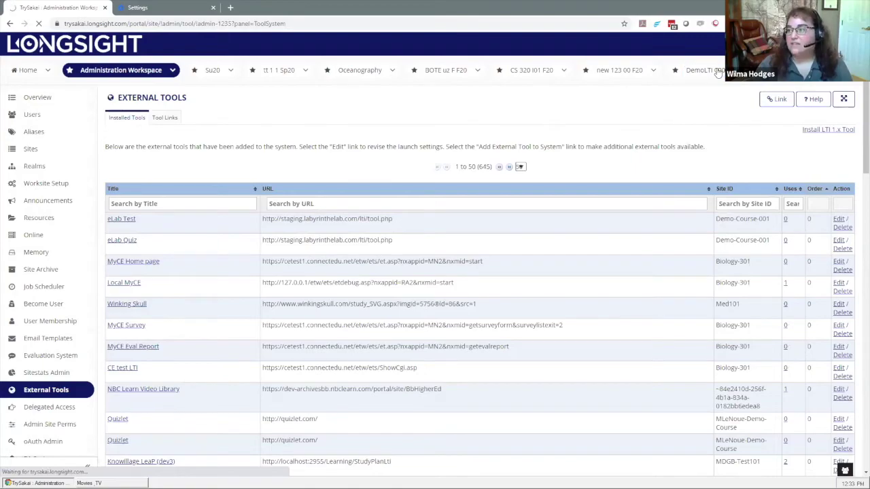
Open the DemoLTI 000 000 F20 site's Site Info and its Manage Tools page.
{"action": "left_click", "coordinate": [717, 71]}
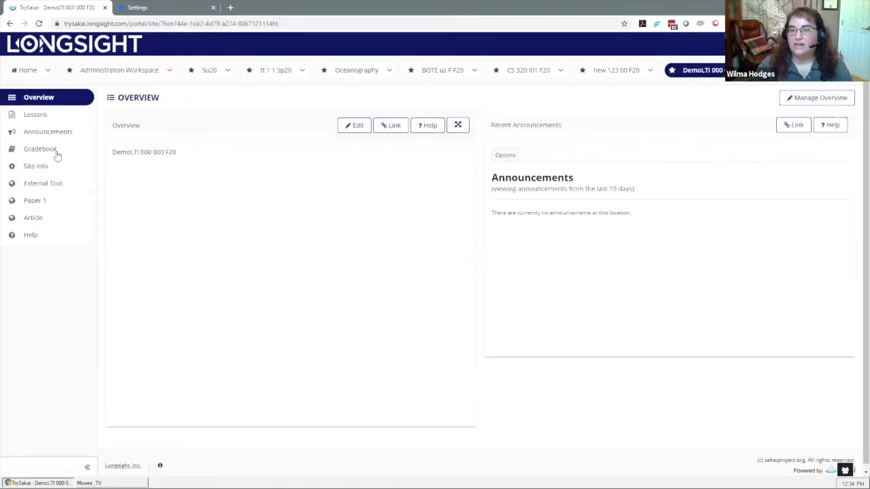
{"action": "left_click", "coordinate": [27, 165]}
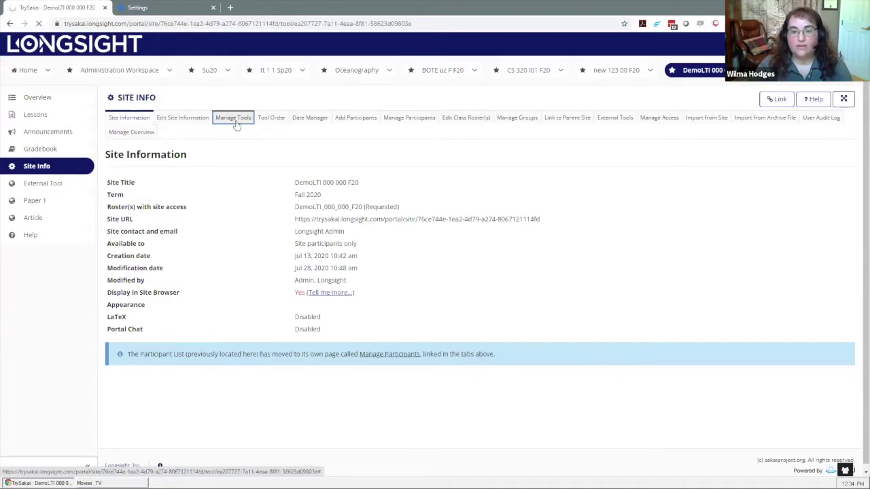
{"action": "left_click", "coordinate": [237, 125]}
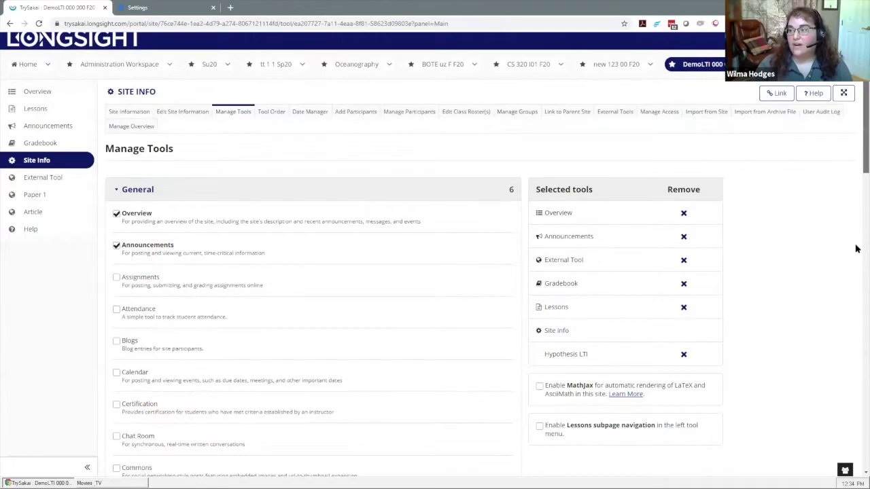
Expand External Tools in Manage Tools and confirm Hypothesis LTI is checked.
{"action": "scroll", "coordinate": [856, 405], "scroll_direction": "down", "scroll_amount": 2}
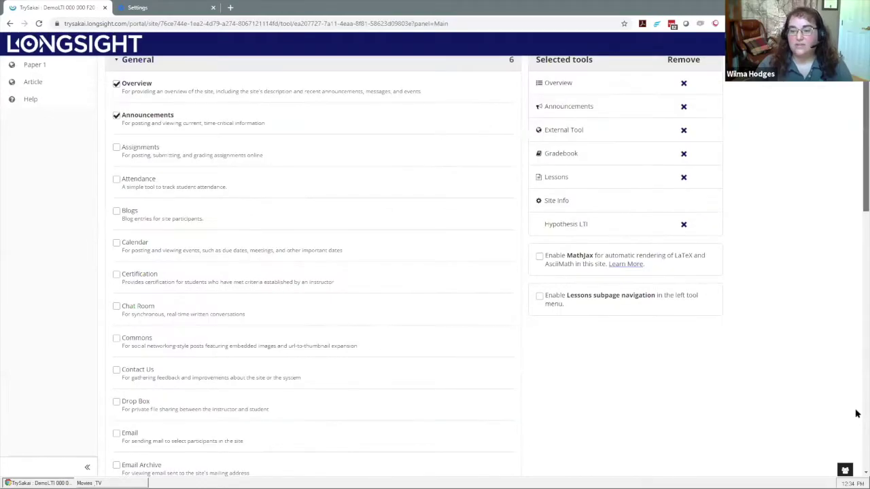
{"action": "scroll", "coordinate": [408, 421], "scroll_direction": "down", "scroll_amount": 12}
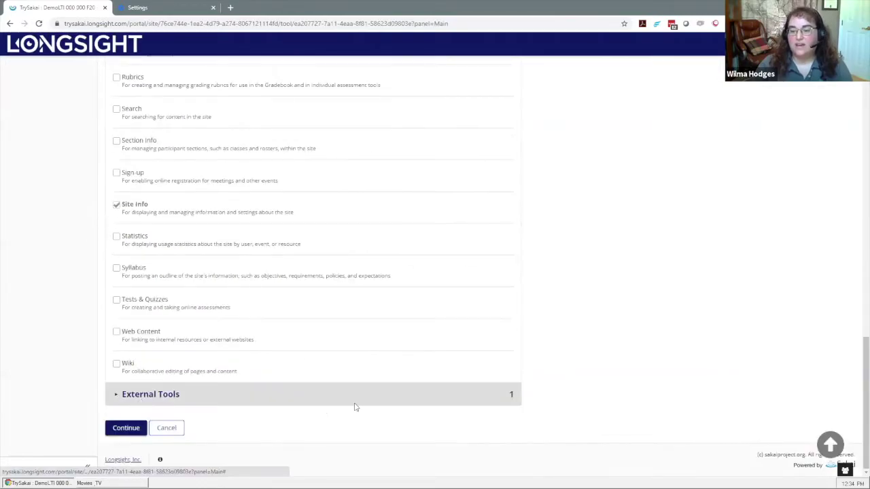
{"action": "left_click", "coordinate": [355, 401]}
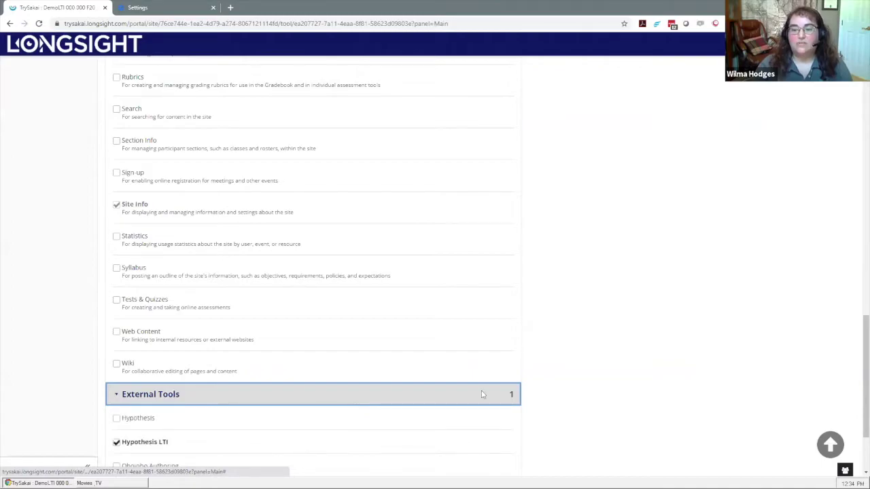
{"action": "scroll", "coordinate": [156, 333], "scroll_direction": "down", "scroll_amount": 2}
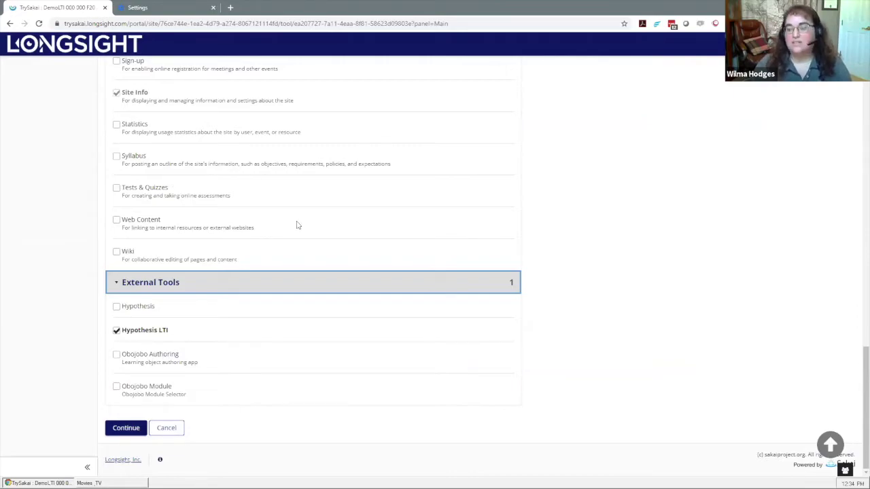
{"action": "scroll", "coordinate": [297, 225], "scroll_direction": "up", "scroll_amount": 1}
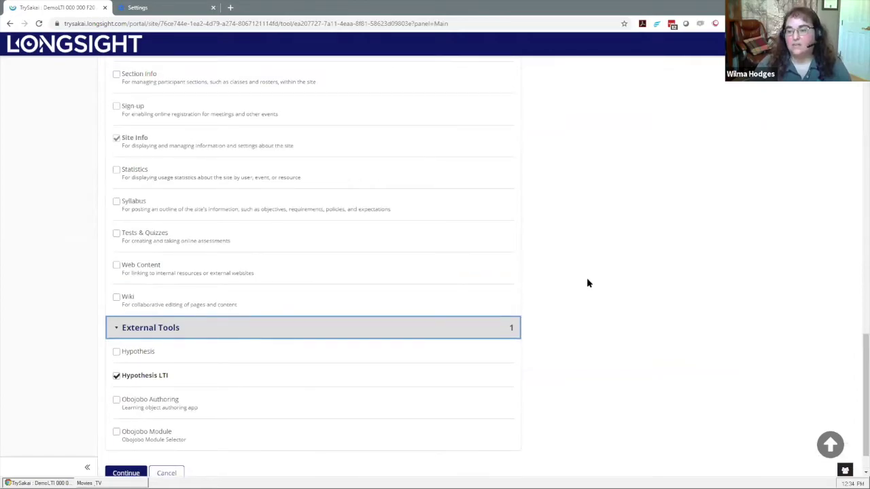
{"action": "scroll", "coordinate": [588, 289], "scroll_direction": "down", "scroll_amount": 1}
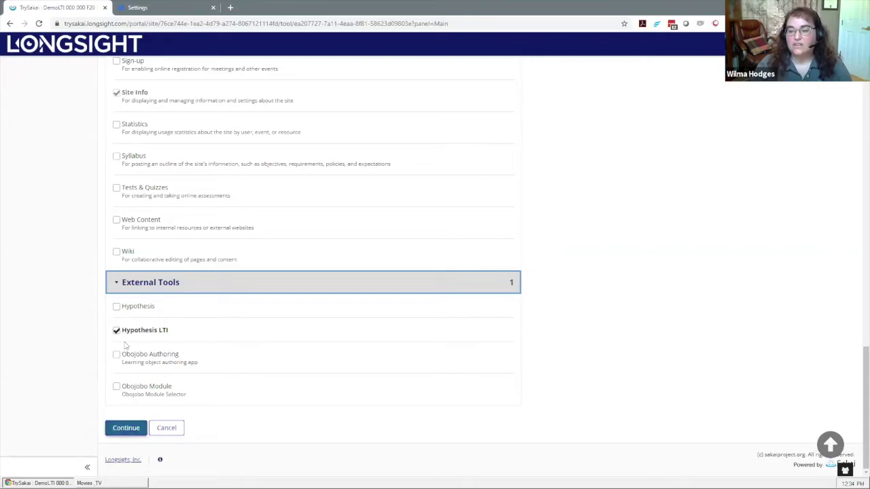
Continue and finish the tool changes, then open the site's External Tool page.
{"action": "left_click", "coordinate": [131, 429]}
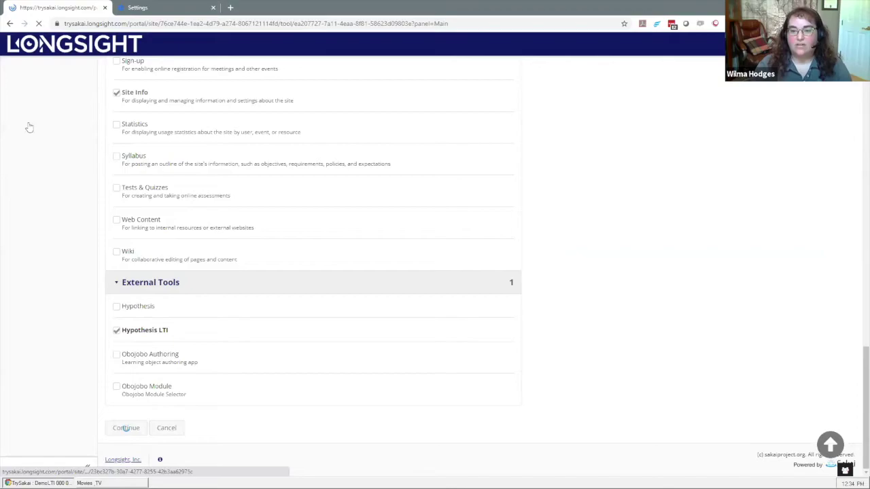
{"action": "left_click", "coordinate": [130, 245]}
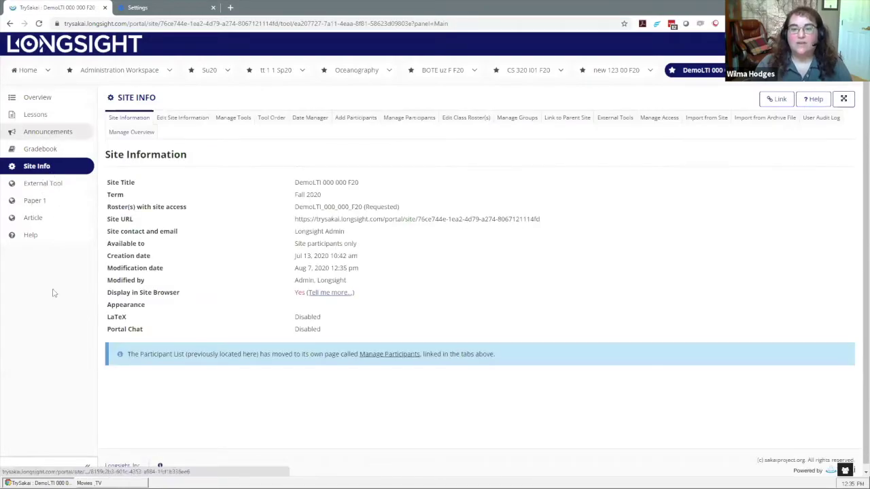
{"action": "left_click", "coordinate": [39, 186]}
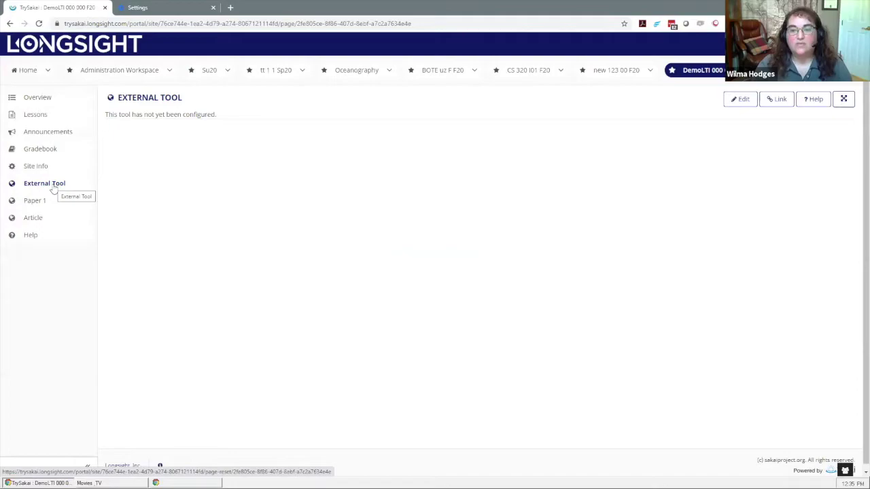
On the site's Lessons page, choose Add Content > External Tool to list insertable tools.
{"action": "left_click", "coordinate": [20, 117]}
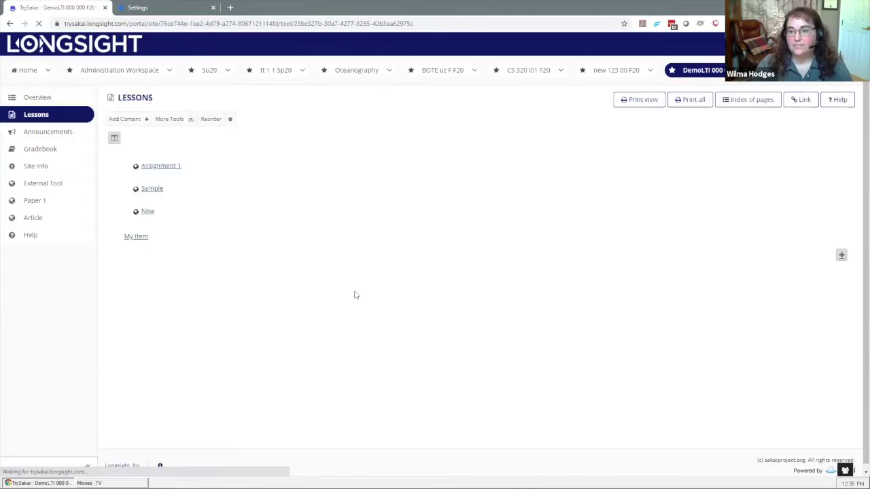
{"action": "mouse_move", "coordinate": [276, 189]}
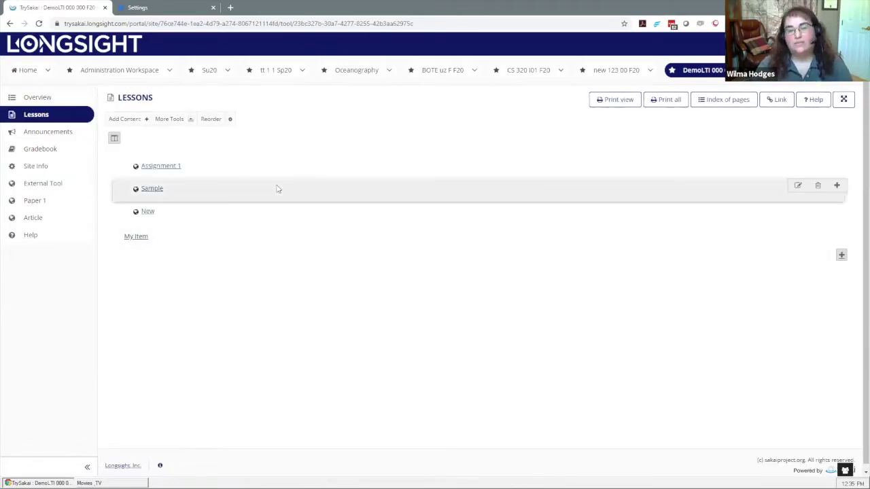
{"action": "left_click", "coordinate": [134, 120]}
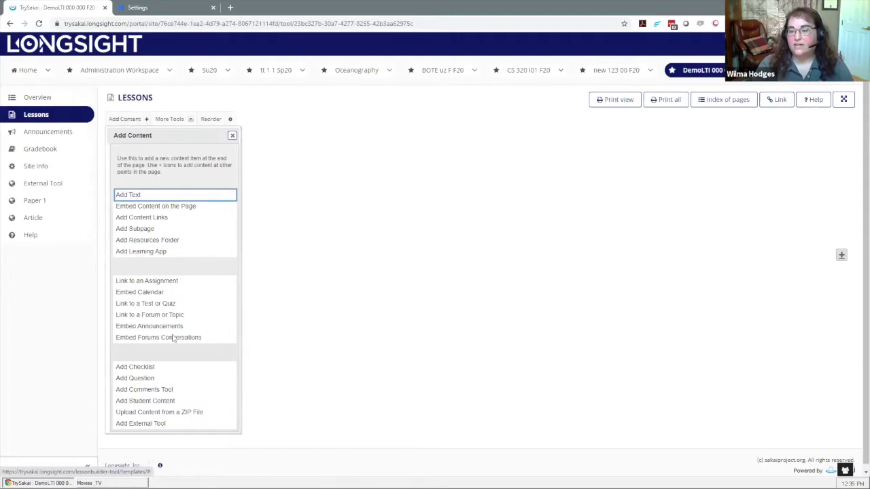
{"action": "left_click", "coordinate": [147, 426]}
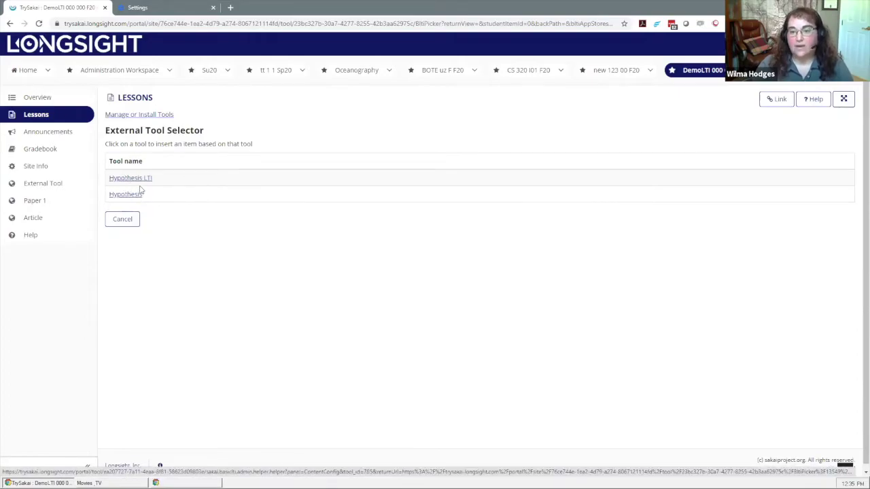
Insert Hypothesis LTI with Tool Title and Button Text 'Report' and save it.
{"action": "left_click", "coordinate": [138, 180]}
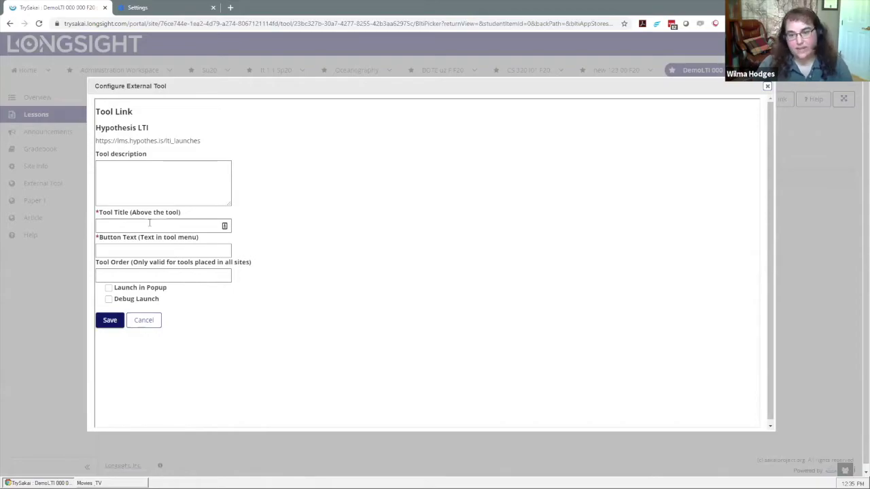
{"action": "left_click", "coordinate": [150, 222]}
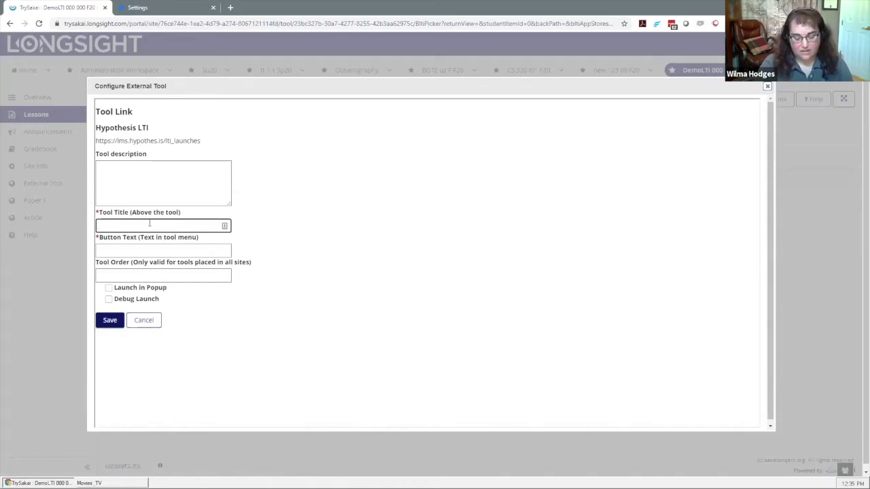
{"action": "type", "text": "Report"}
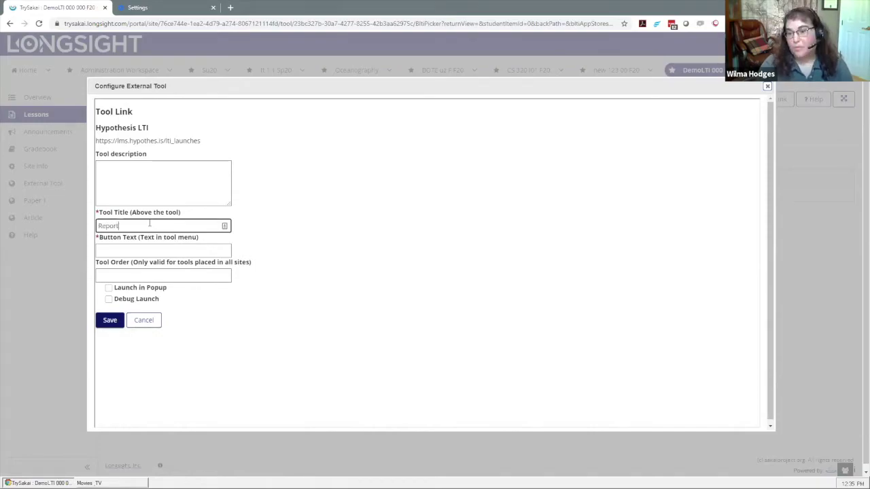
{"action": "left_click", "coordinate": [152, 249]}
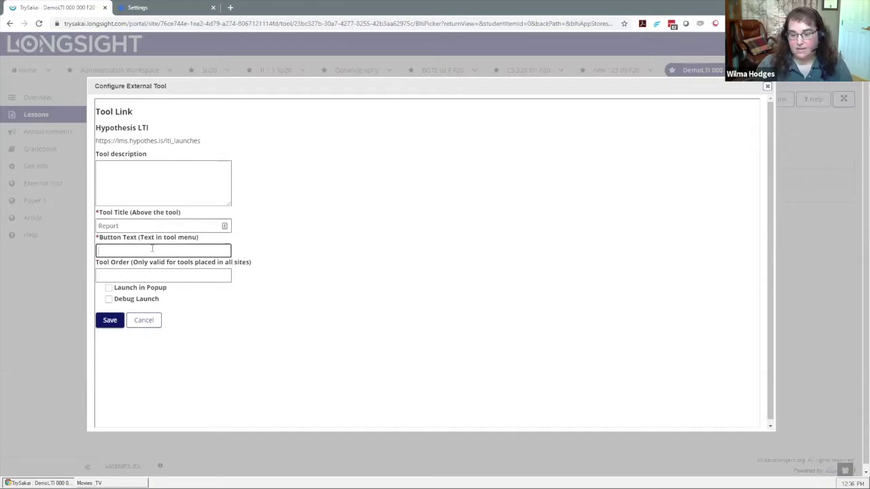
{"action": "type", "text": "Report"}
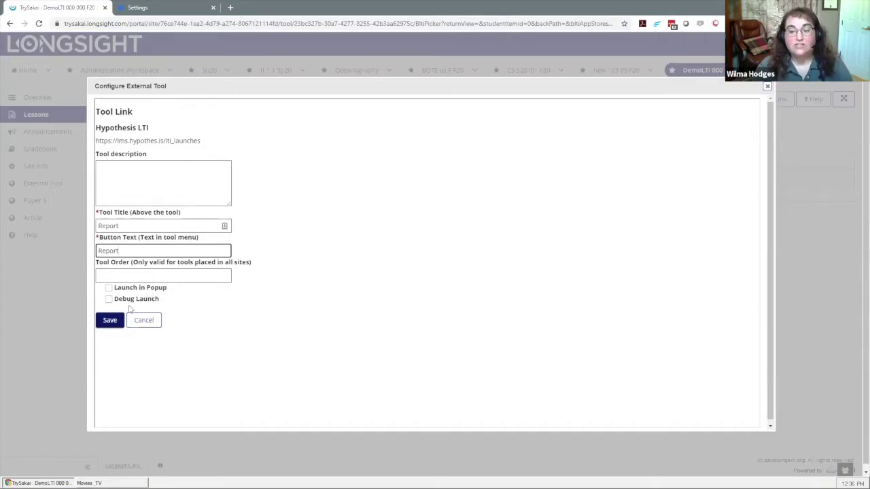
{"action": "left_click", "coordinate": [109, 320]}
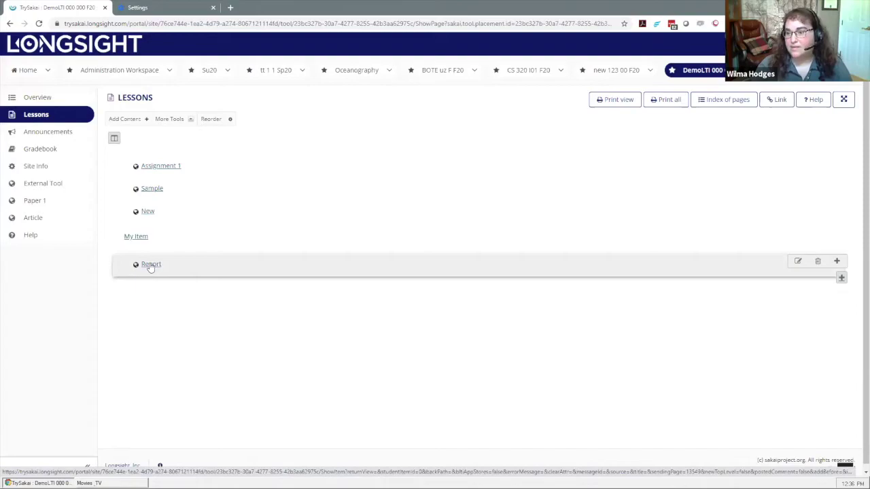
Preview the Report item's web page or PDF chooser, then go to Site Info.
{"action": "left_click", "coordinate": [151, 267]}
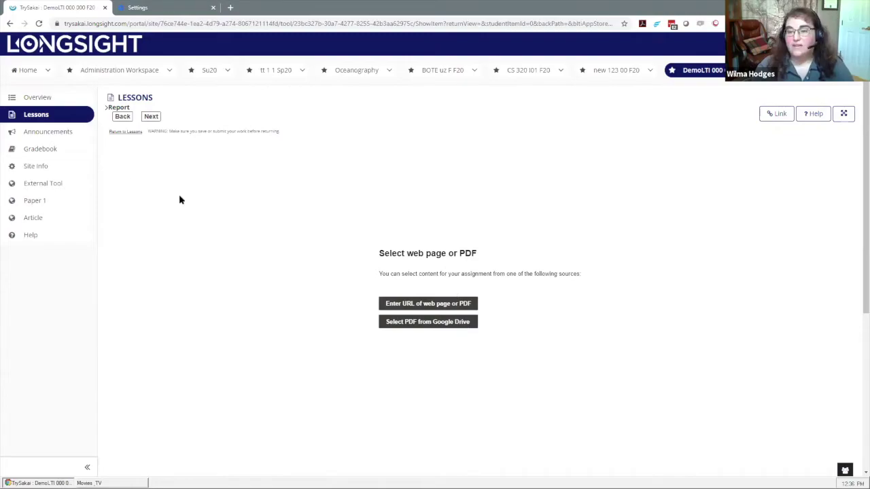
{"action": "left_click", "coordinate": [37, 166]}
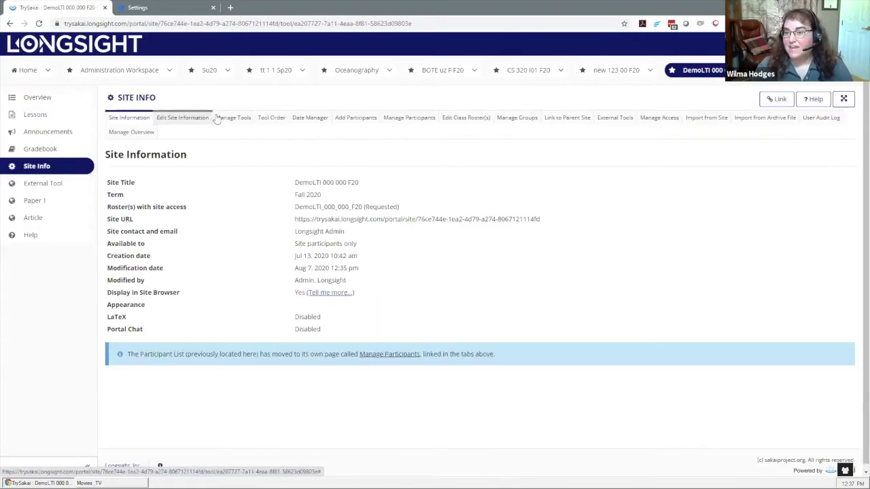
Add the Resources tool to the DemoLTI 000 000 F20 site through Manage Tools.
{"action": "left_click", "coordinate": [232, 118]}
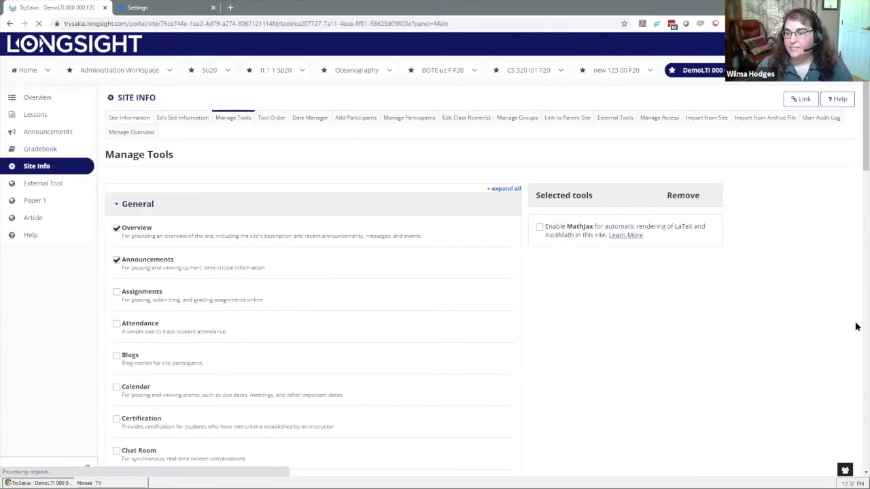
{"action": "scroll", "coordinate": [109, 263], "scroll_direction": "down", "scroll_amount": 4}
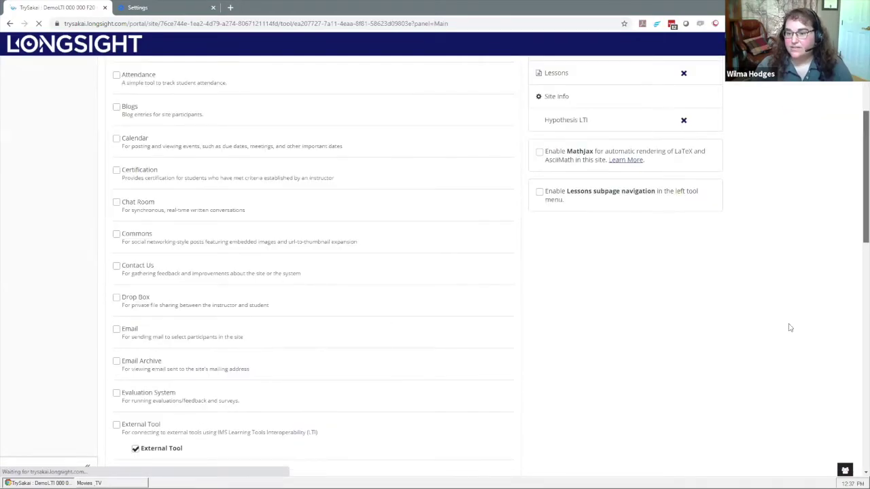
{"action": "scroll", "coordinate": [855, 280], "scroll_direction": "down", "scroll_amount": 8}
{"action": "scroll", "coordinate": [855, 282], "scroll_direction": "down", "scroll_amount": 2}
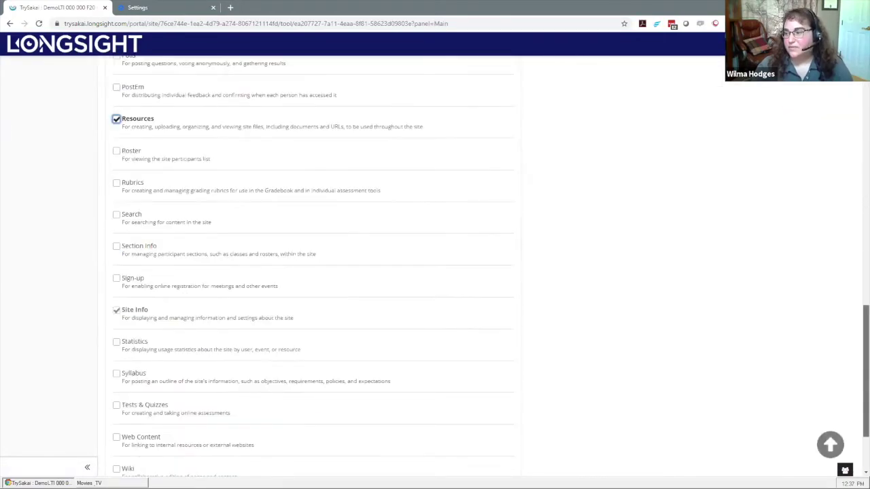
{"action": "scroll", "coordinate": [163, 415], "scroll_direction": "down", "scroll_amount": 2}
{"action": "left_click", "coordinate": [126, 428]}
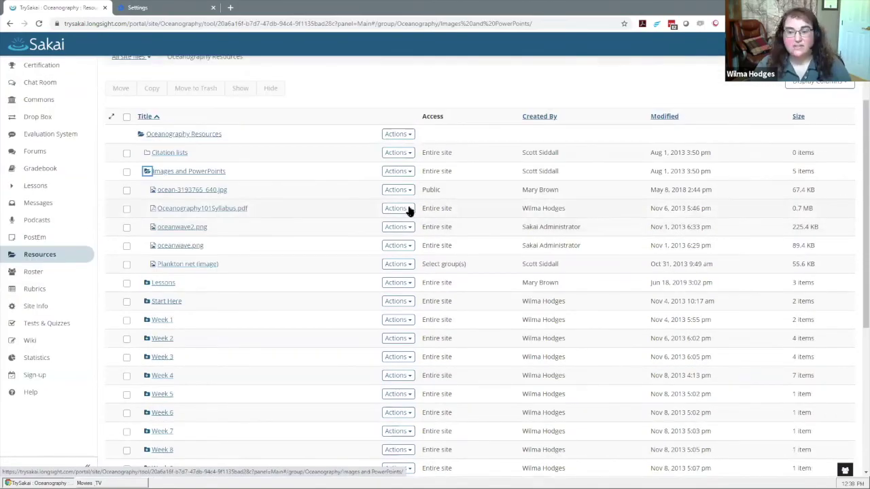
Make Oceanography101Syllabus.pdf publicly viewable in its Edit Details settings.
{"action": "left_click", "coordinate": [408, 211]}
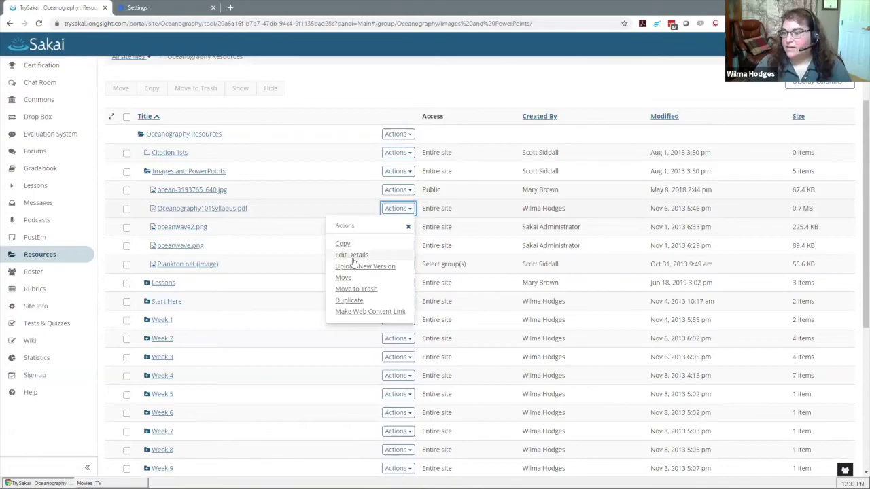
{"action": "left_click", "coordinate": [354, 257]}
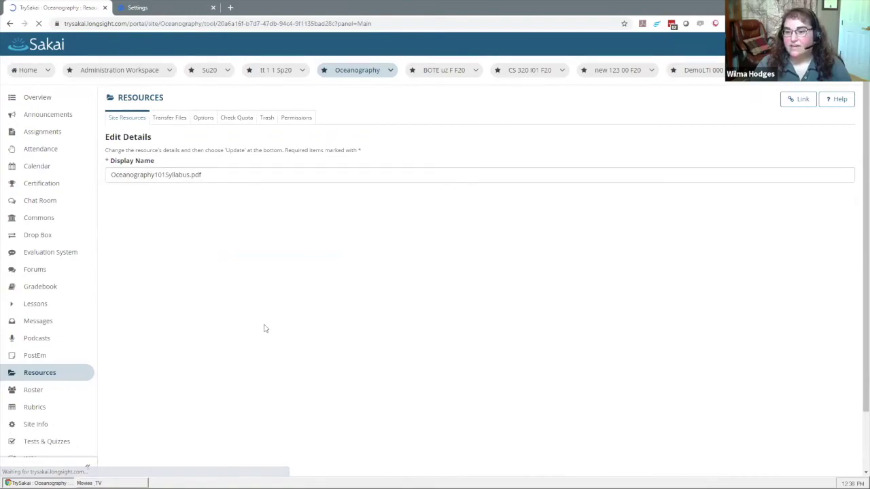
{"action": "scroll", "coordinate": [361, 323], "scroll_direction": "down", "scroll_amount": 3}
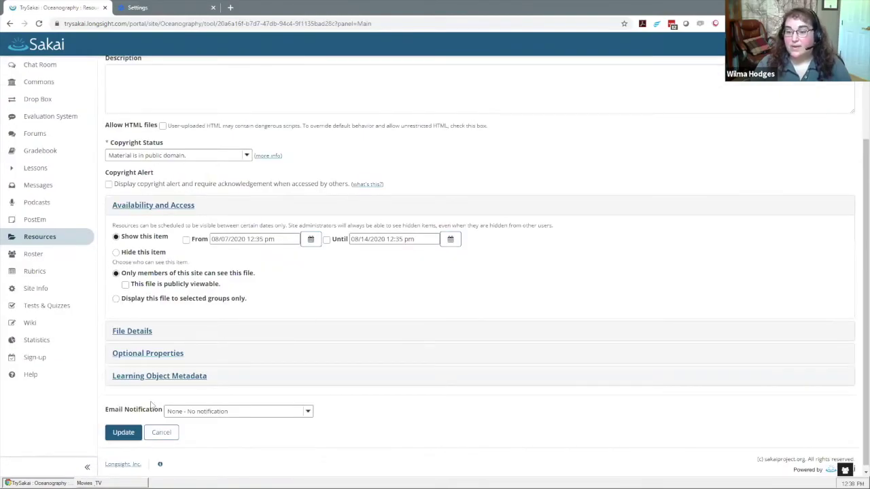
{"action": "left_click", "coordinate": [126, 432]}
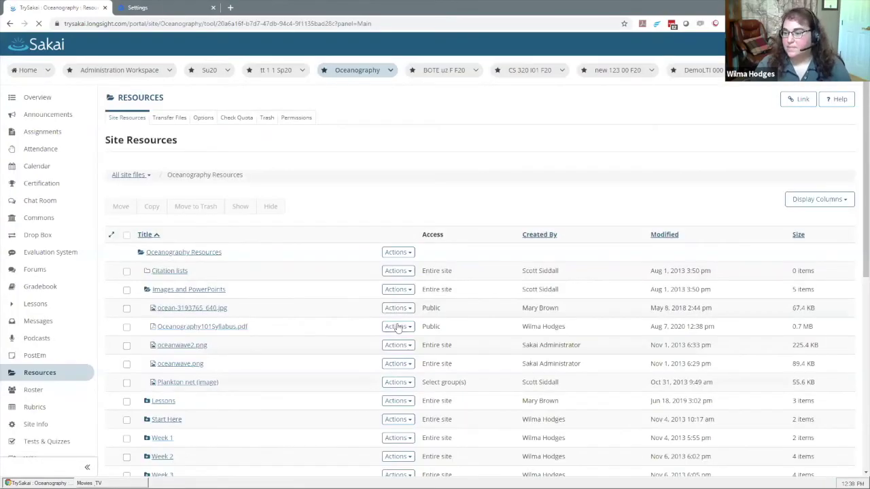
Copy the full web address of Oceanography101Syllabus.pdf from its File Details.
{"action": "left_click", "coordinate": [398, 327]}
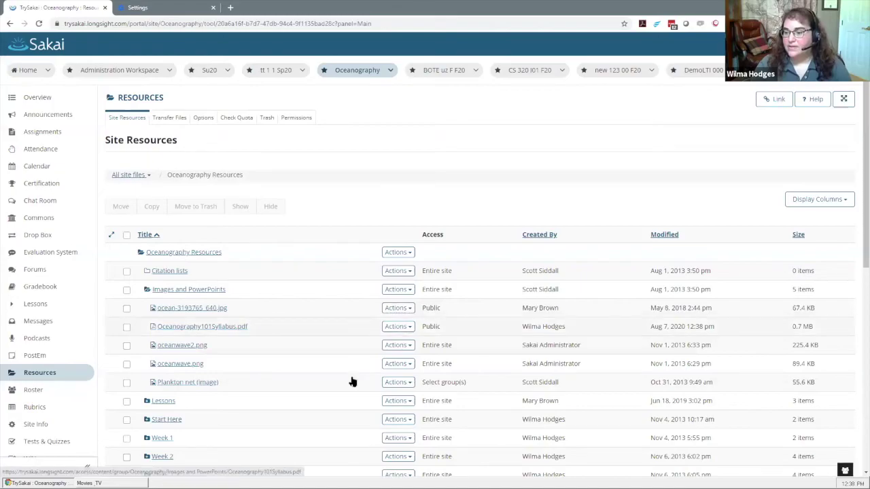
{"action": "left_click", "coordinate": [352, 376]}
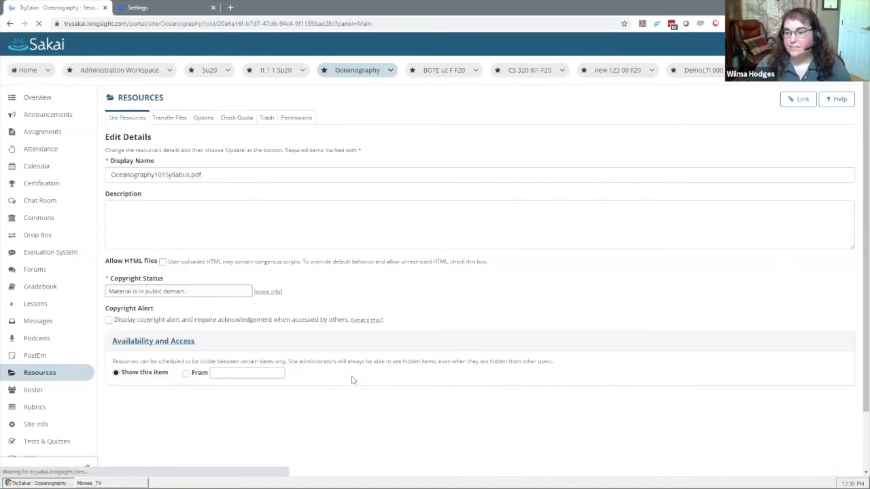
{"action": "scroll", "coordinate": [316, 341], "scroll_direction": "down", "scroll_amount": 2}
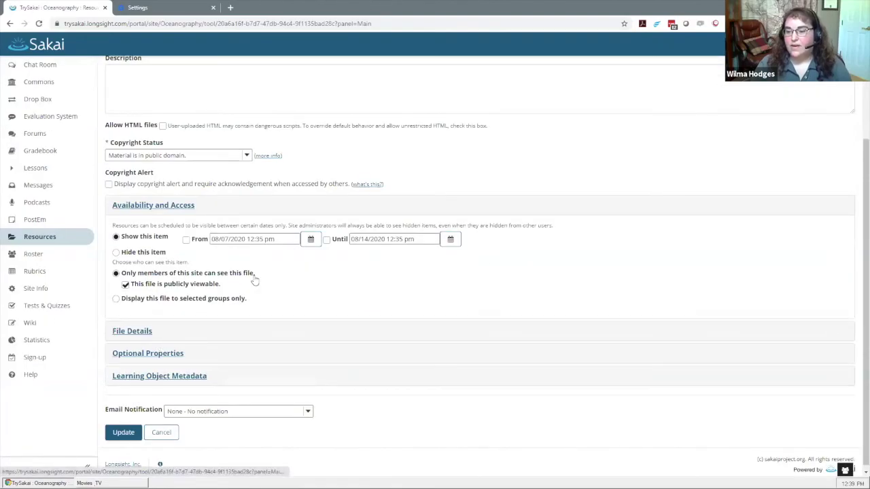
{"action": "left_click", "coordinate": [301, 331]}
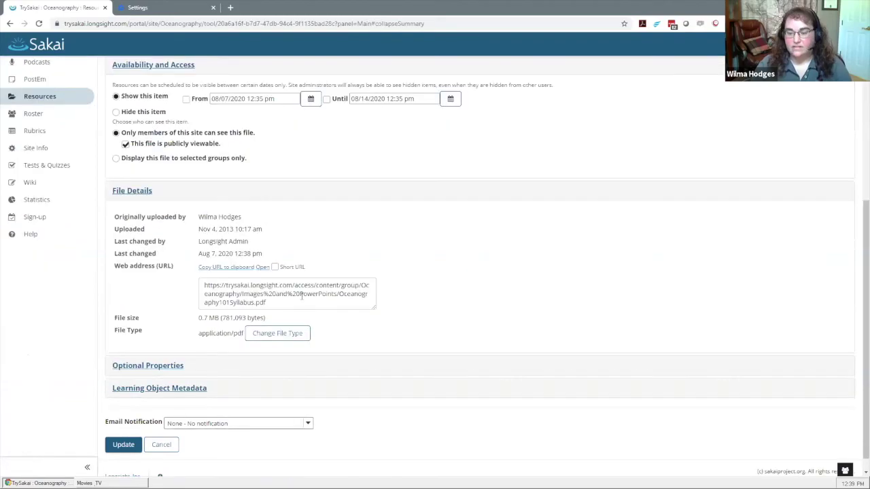
{"action": "left_click", "coordinate": [301, 297]}
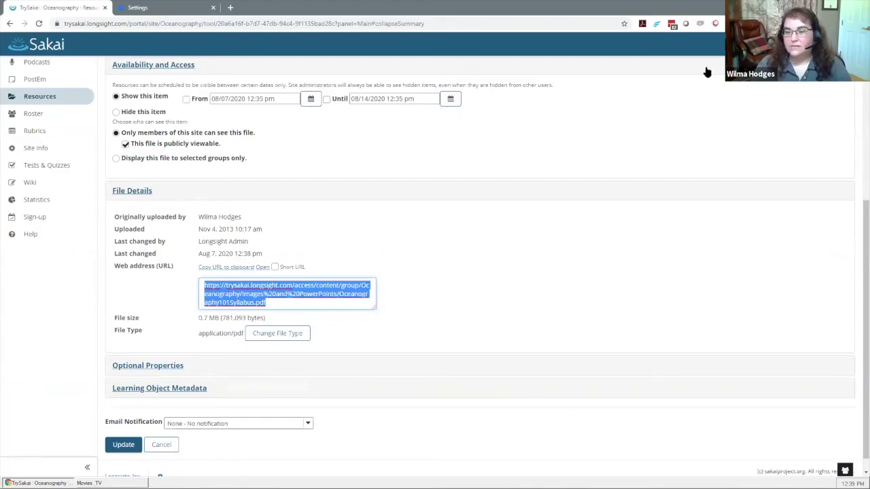
{"action": "key", "text": "F5"}
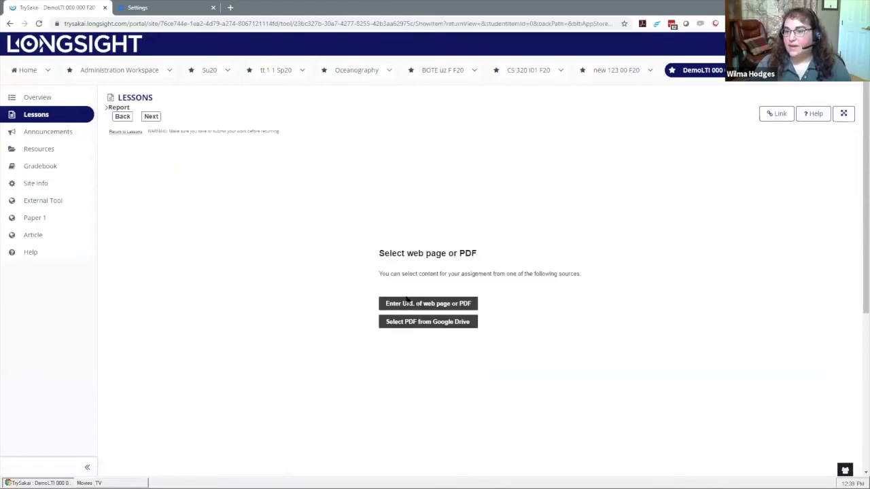
Paste the syllabus PDF's URL into the Report item and submit it for annotation.
{"action": "left_click", "coordinate": [407, 301]}
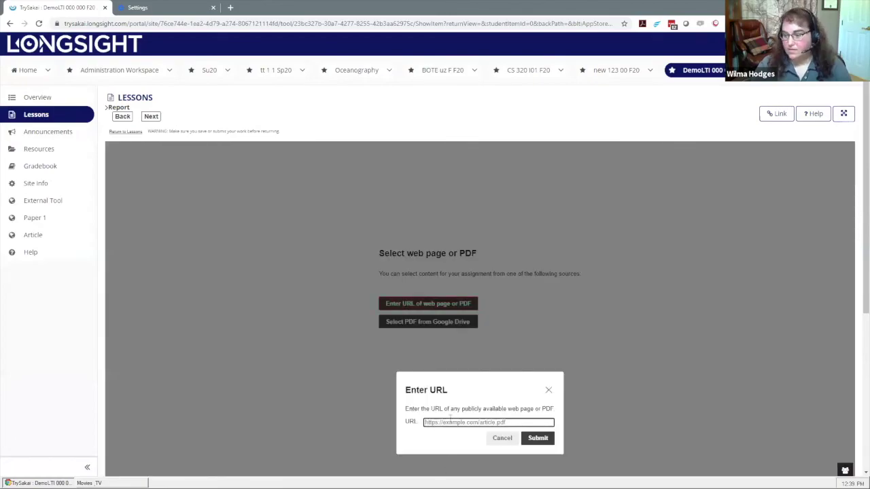
{"action": "key", "text": "ctrl+v"}
{"action": "left_click", "coordinate": [537, 440]}
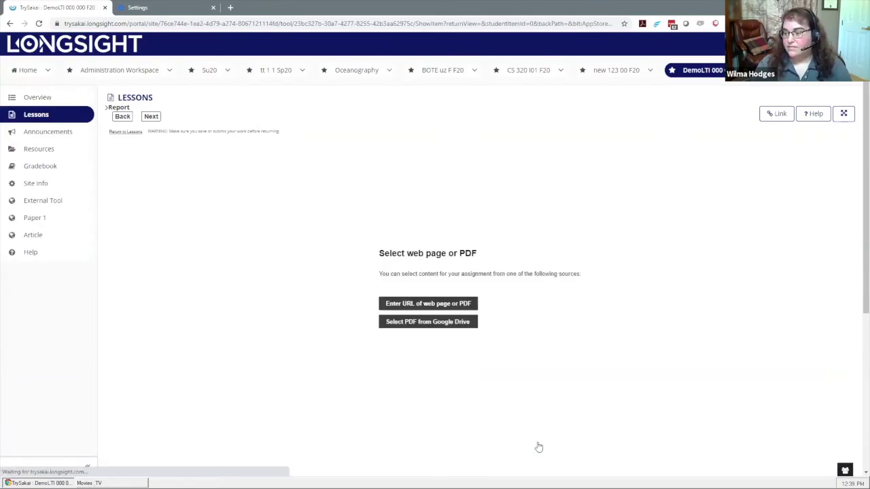